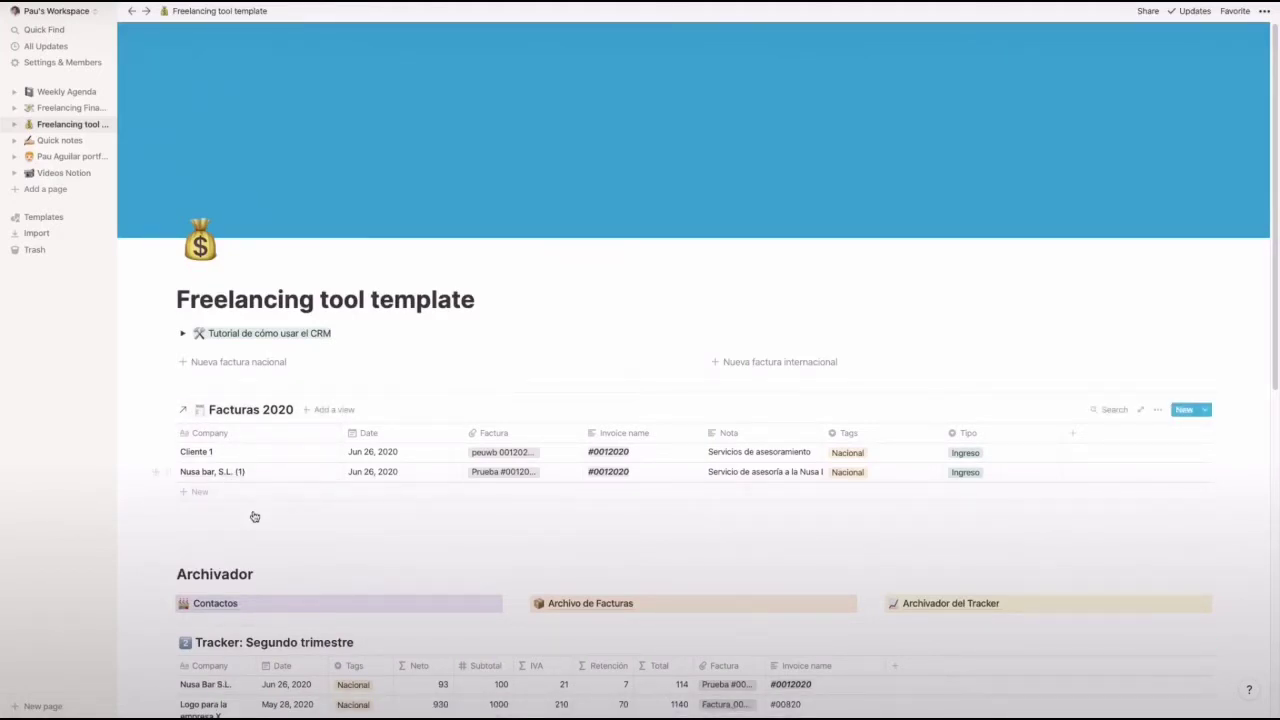
# Delete the linked Facturas 2020 database from the Freelancing tool template page
pyautogui.scroll(-3, 253, 514)
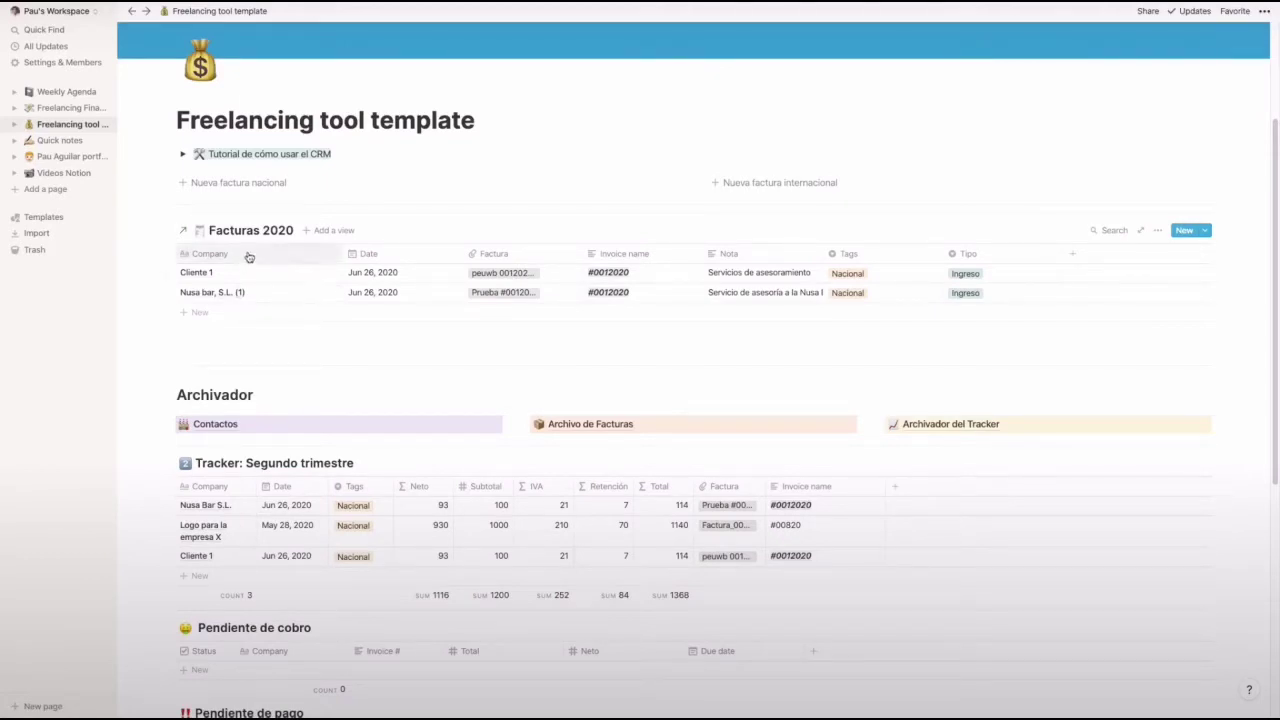
pyautogui.scroll(1, 251, 237)
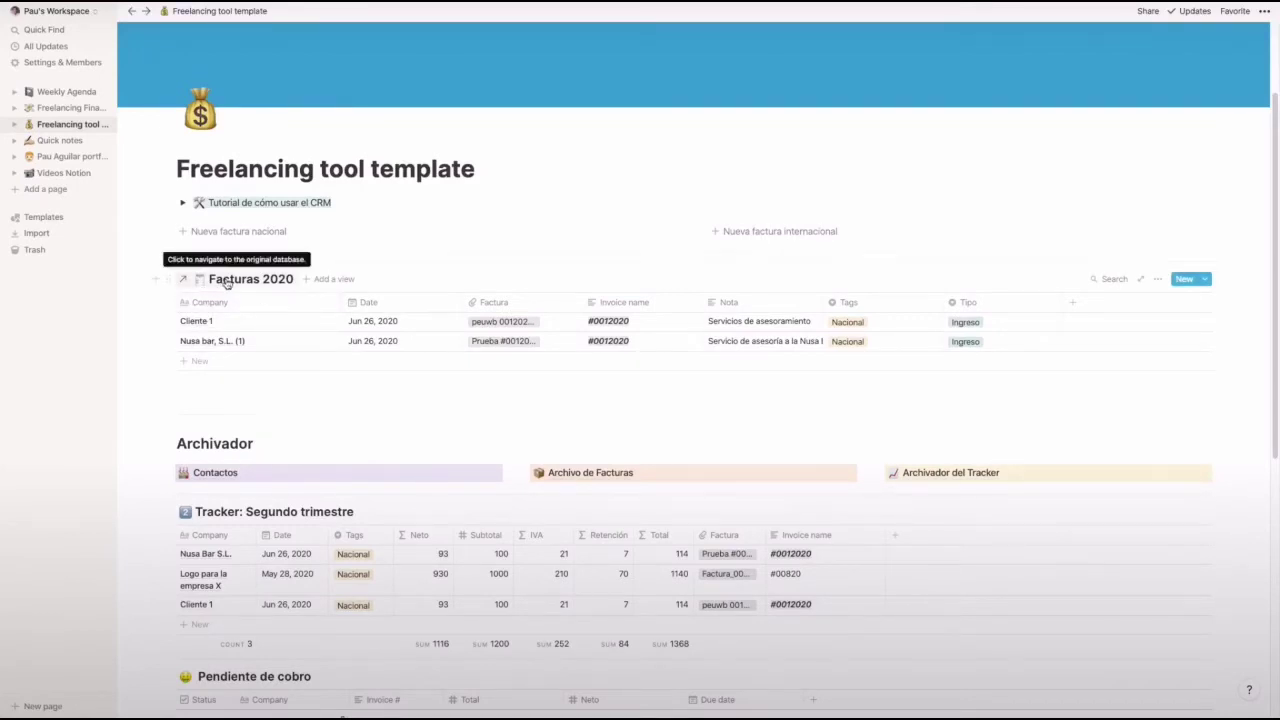
pyautogui.click(167, 279)
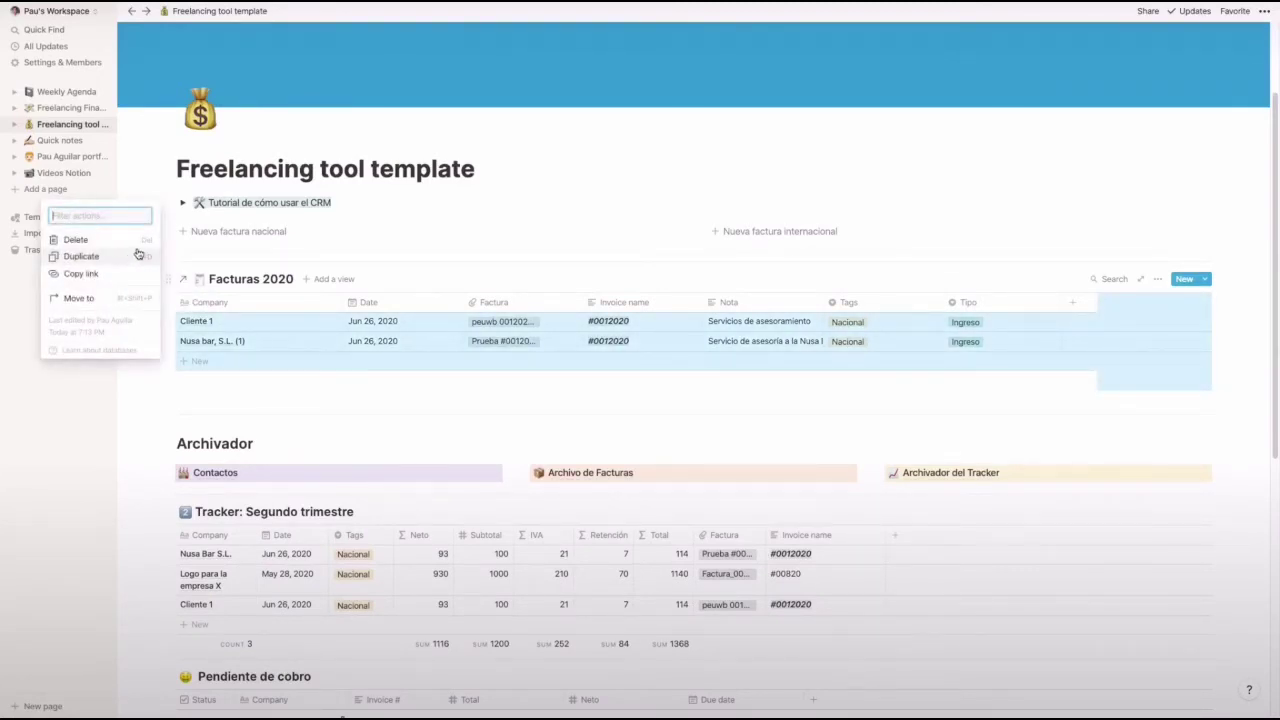
pyautogui.click(216, 292)
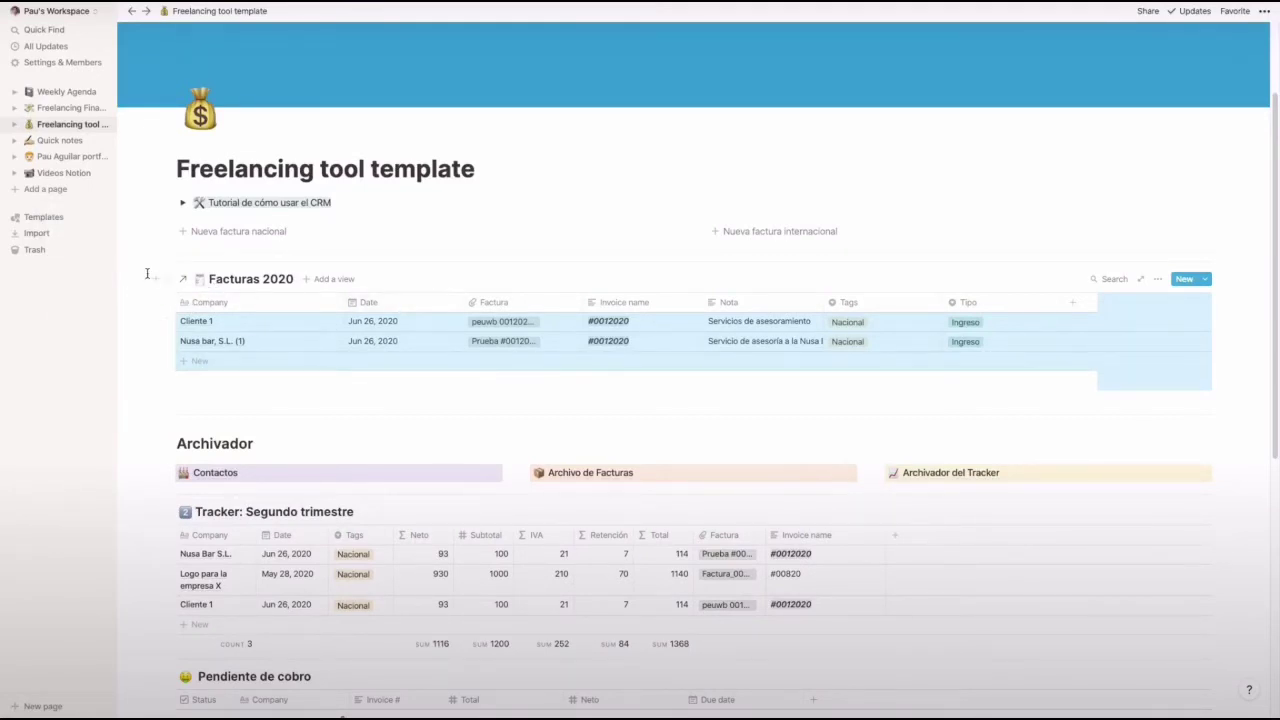
pyautogui.click(166, 279)
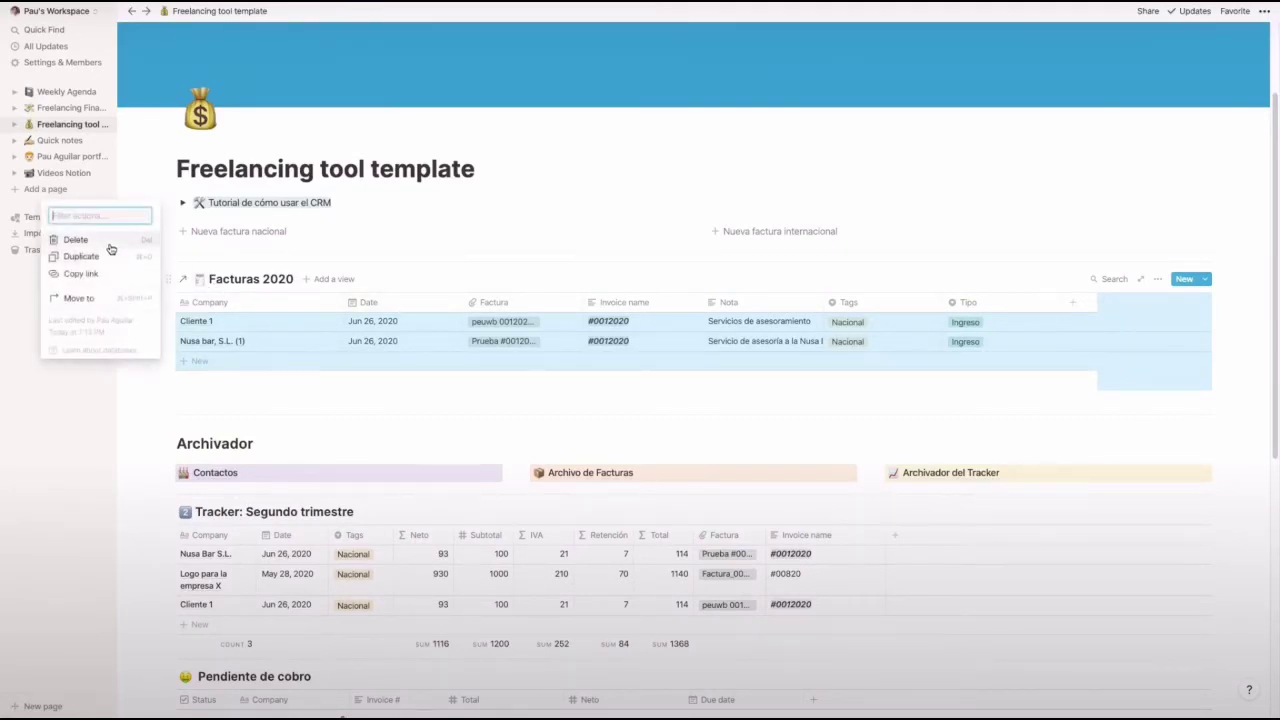
pyautogui.click(110, 241)
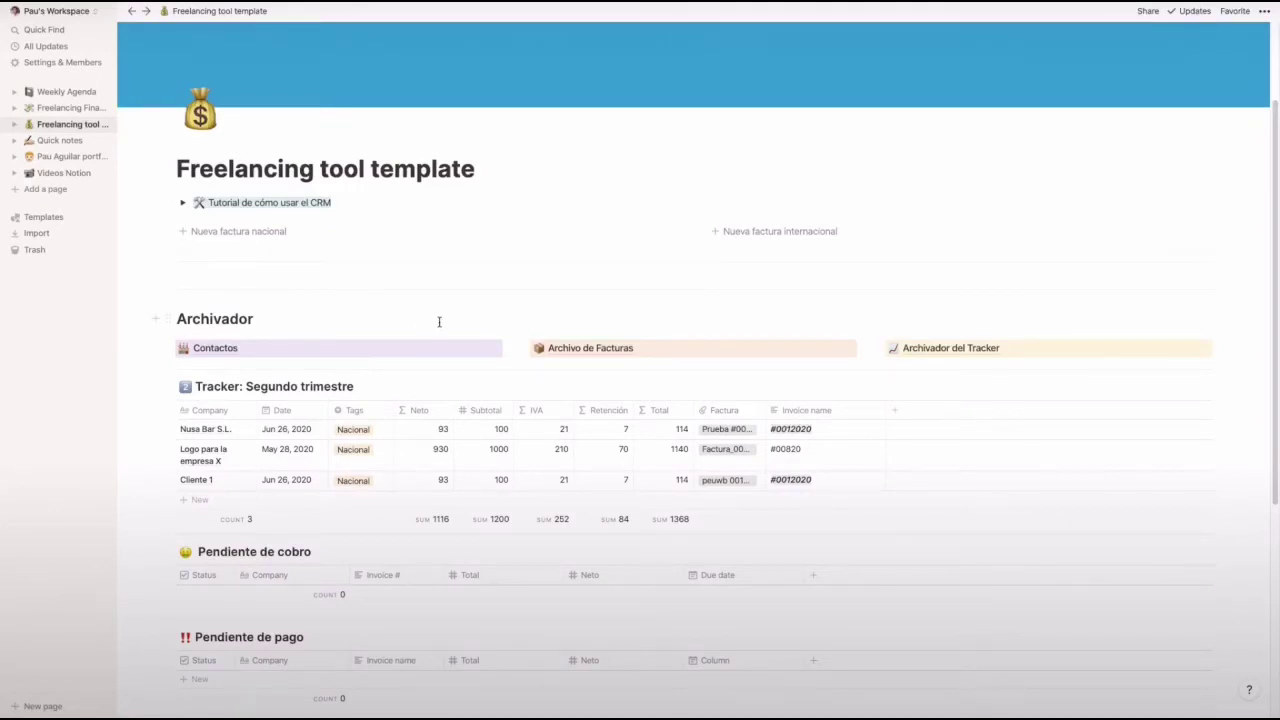
# Duplicate the Facturas 2020 database inside the Archivo de Facturas page
pyautogui.click(585, 352)
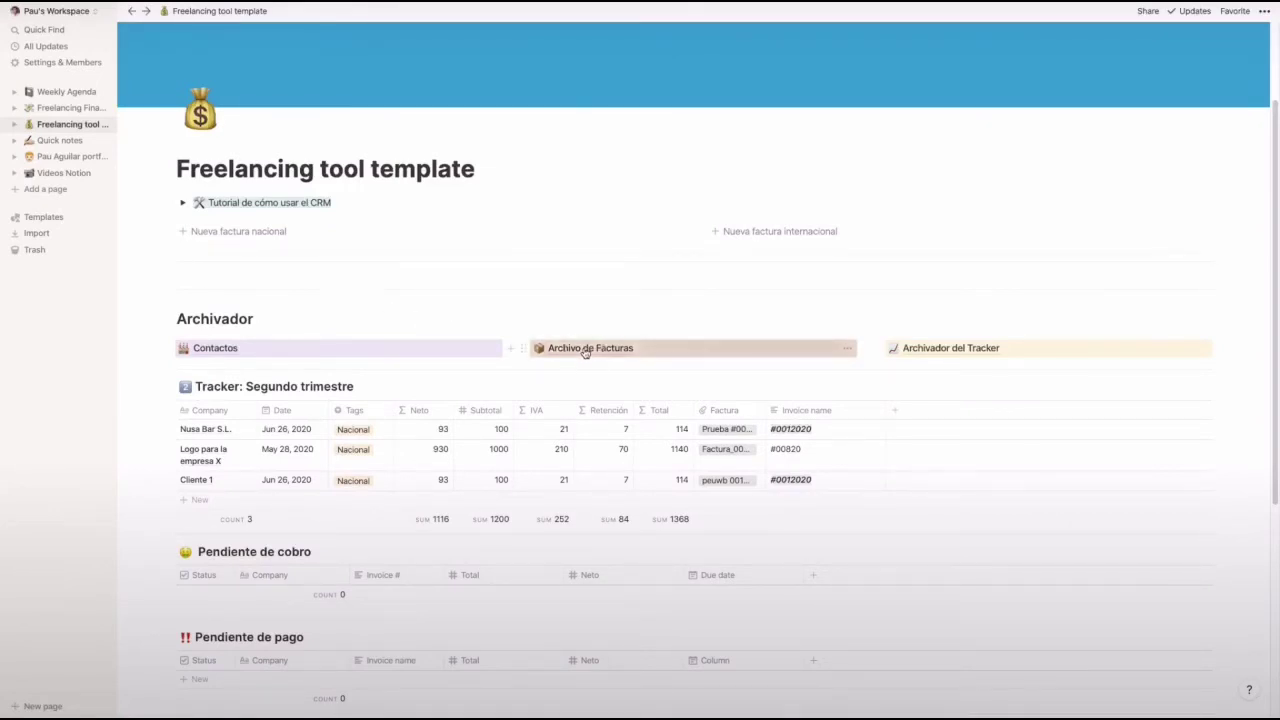
pyautogui.click(246, 224)
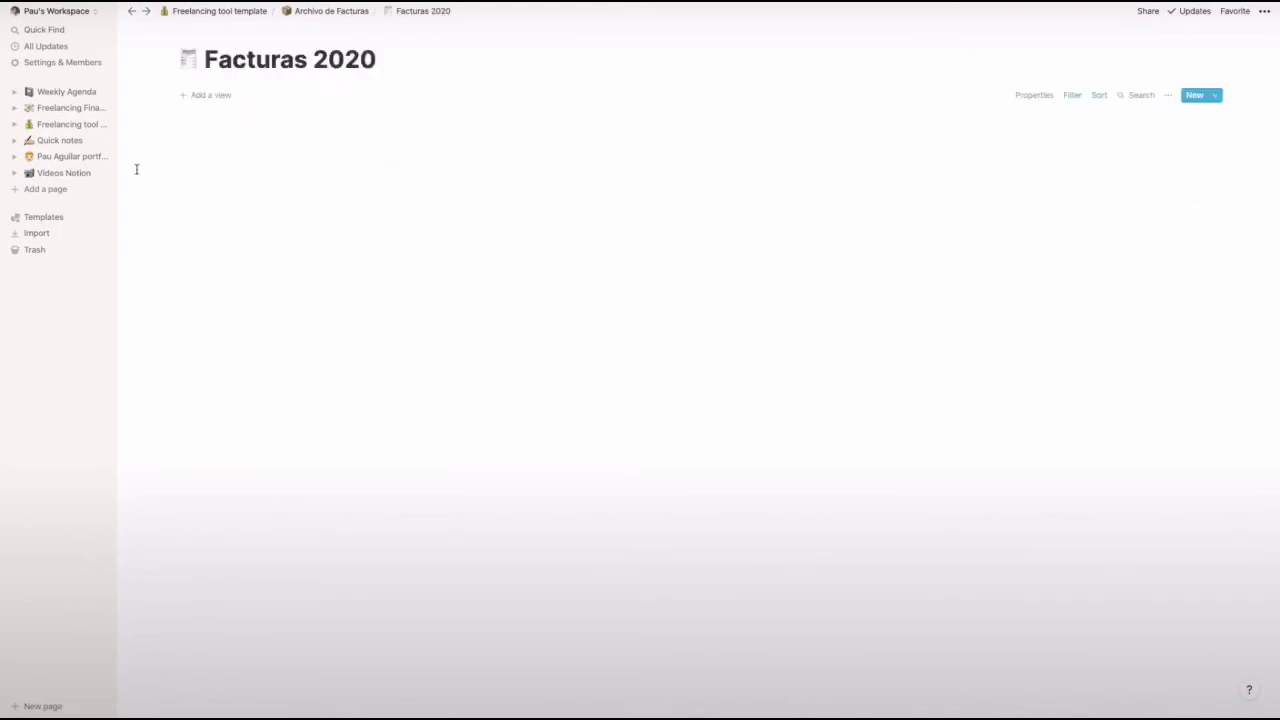
pyautogui.click(312, 11)
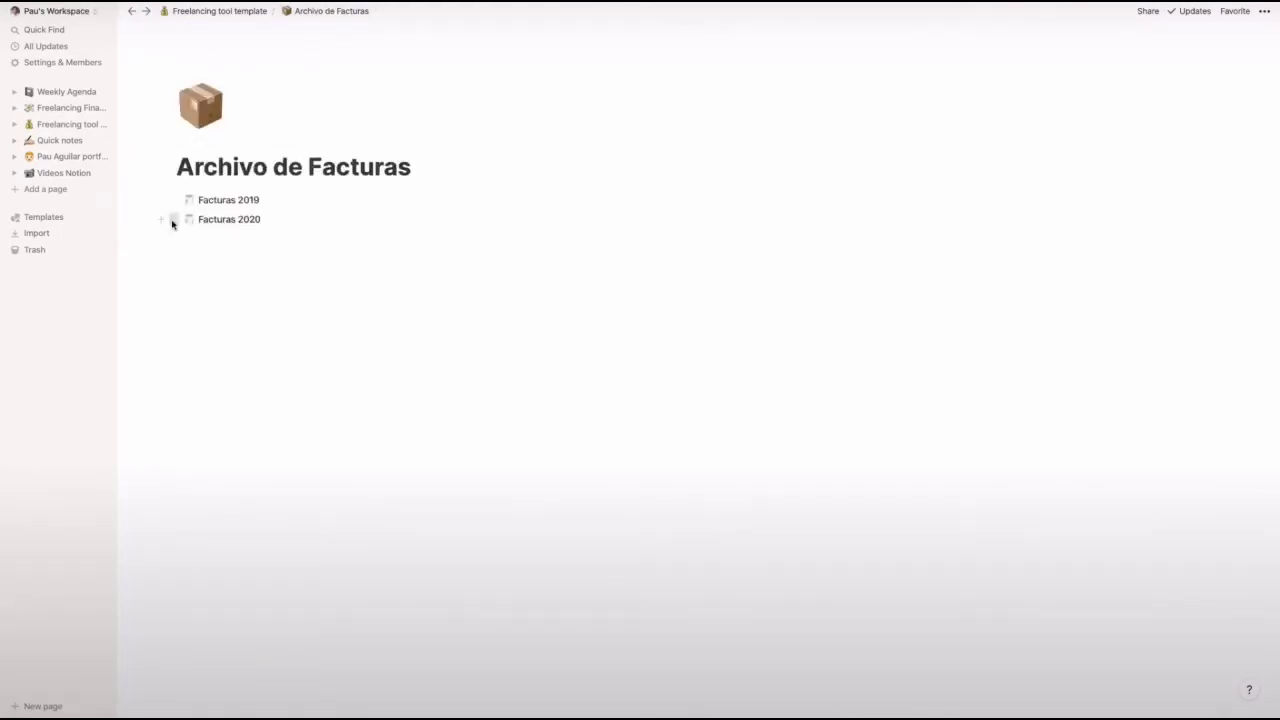
pyautogui.click(168, 219)
pyautogui.click(126, 167)
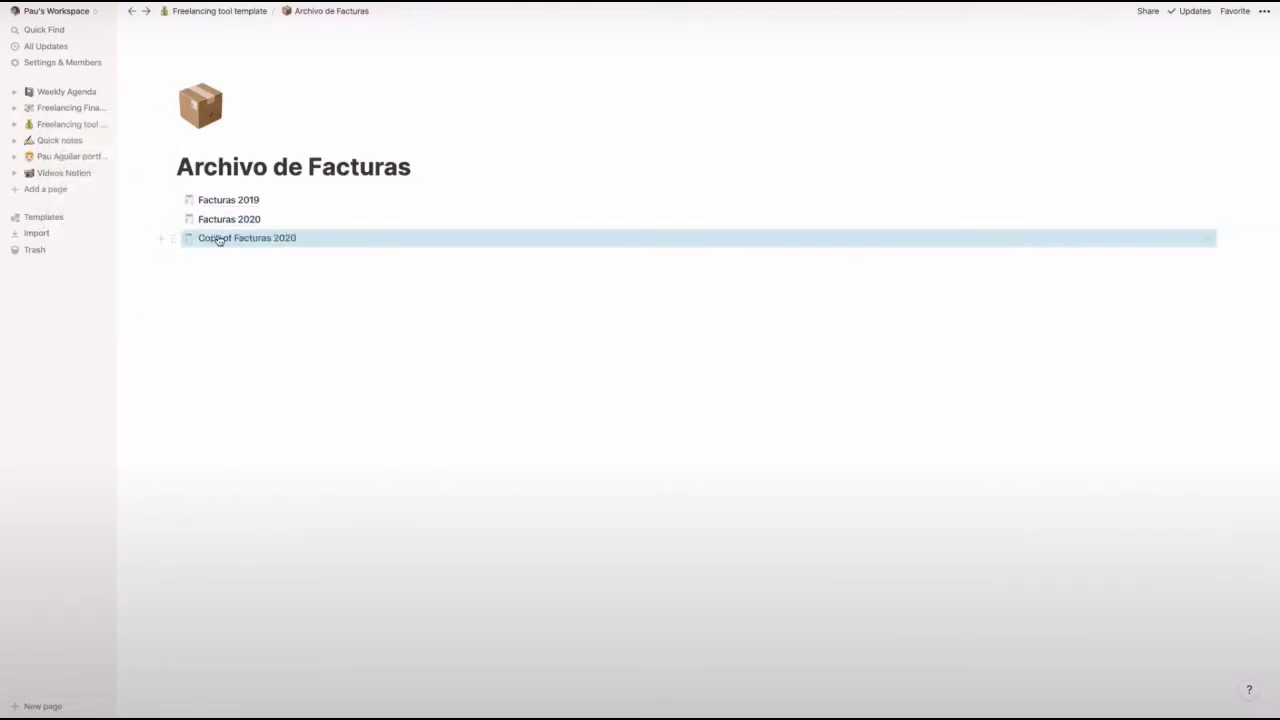
# Open the copy of Facturas 2020 and rename it Facturas 2021
pyautogui.click(217, 237)
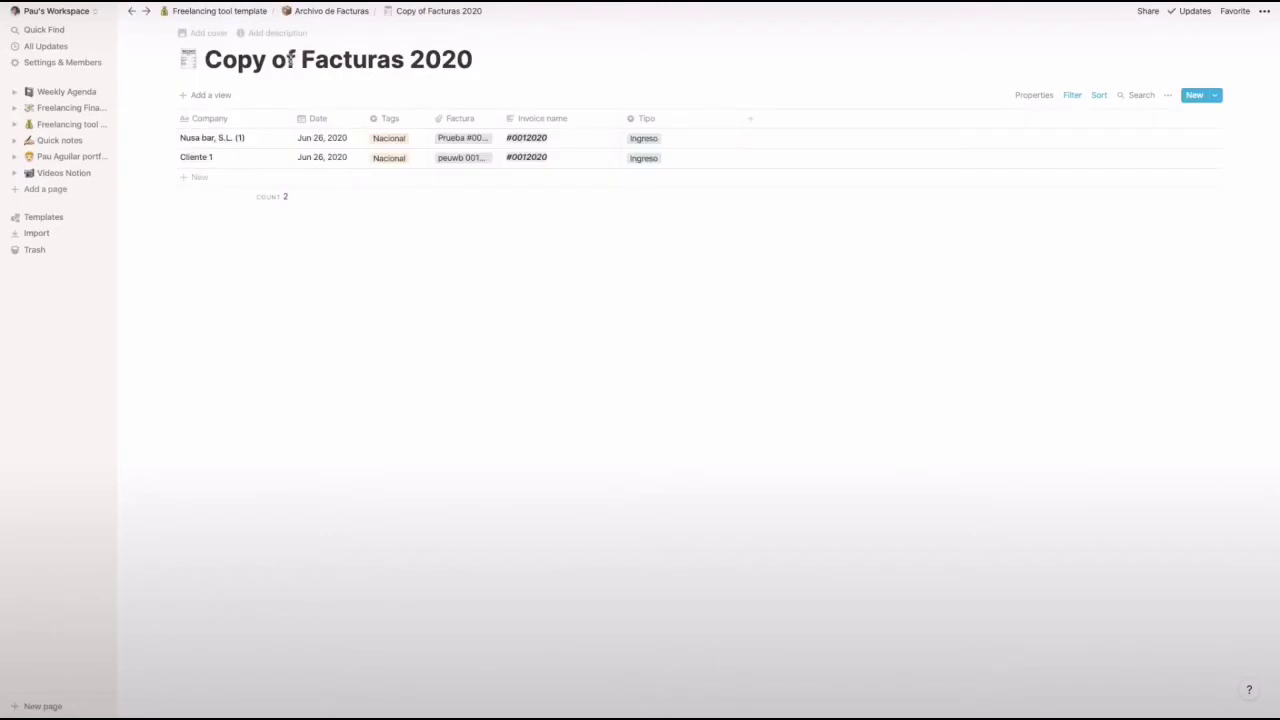
pyautogui.click(301, 54)
pyautogui.doubleClick(284, 58)
pyautogui.press('BackSpace')
pyautogui.press('BackSpace')
pyautogui.press('BackSpace')
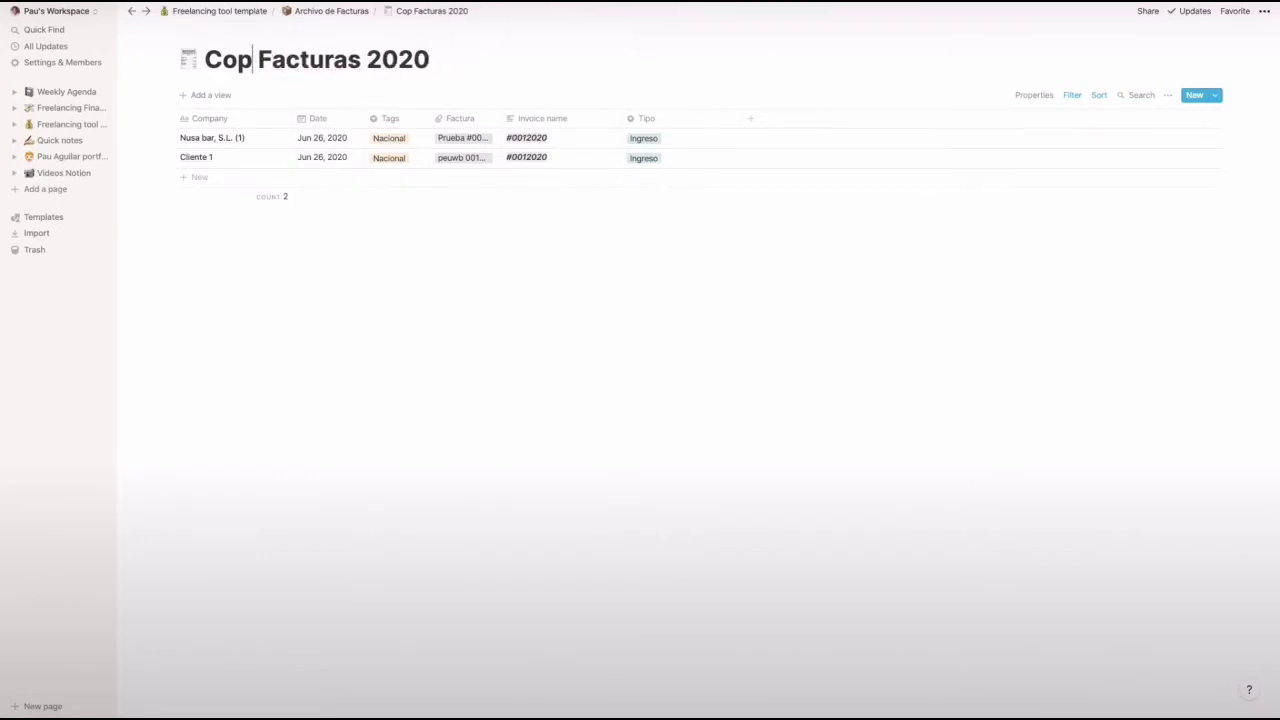
pyautogui.press('BackSpace')
pyautogui.press('BackSpace')
pyautogui.press('BackSpace')
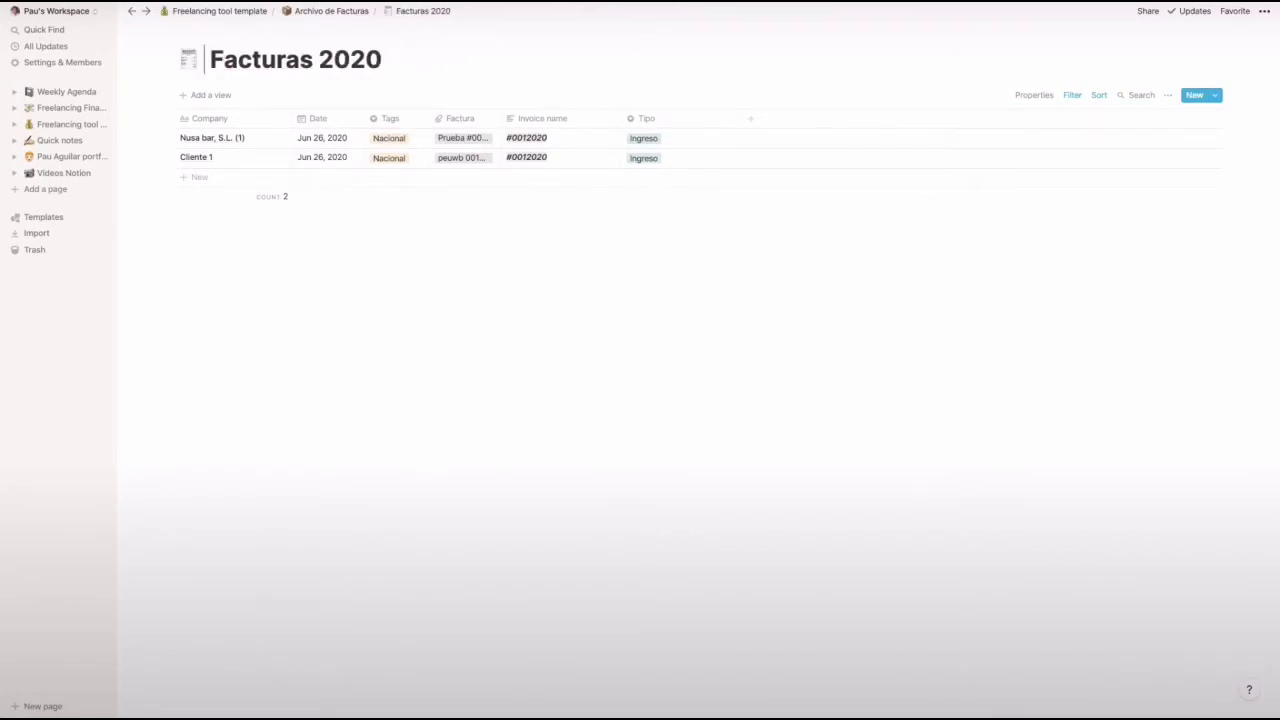
pyautogui.click(382, 59)
pyautogui.press('BackSpace')
pyautogui.write('1')
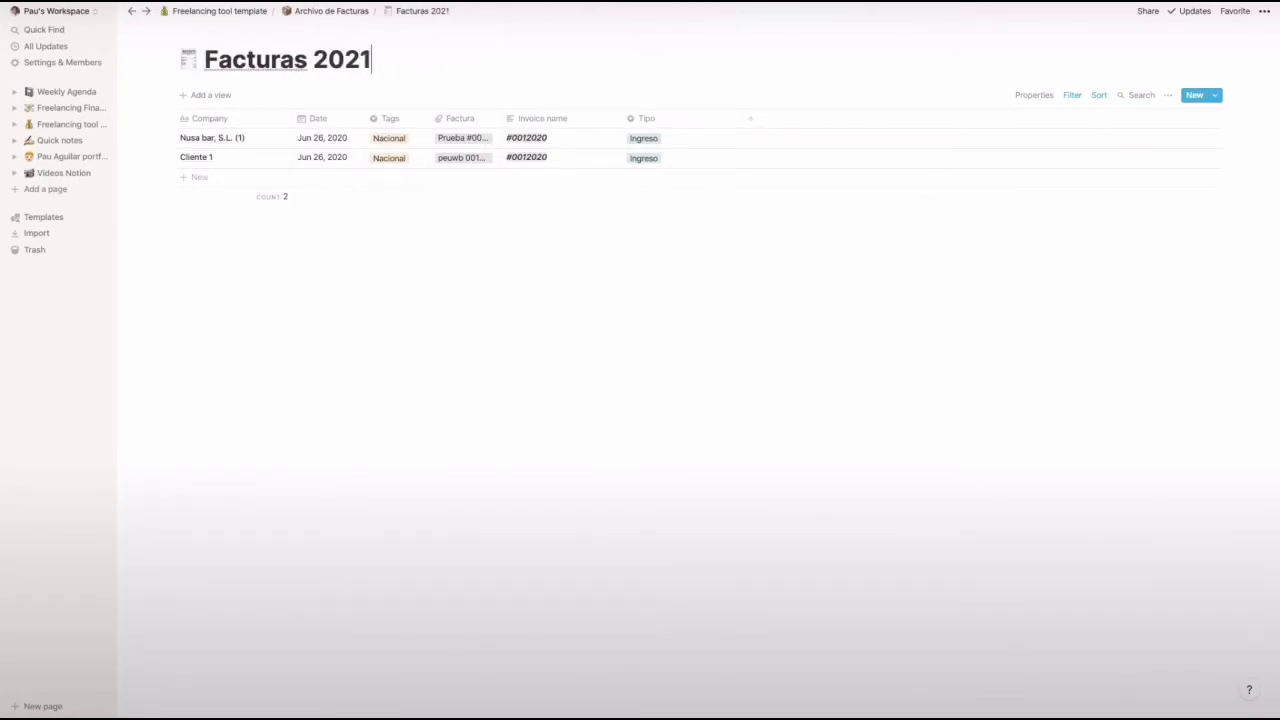
# Delete both invoice entries from Facturas 2021 and return to the Archivo de Facturas page
pyautogui.moveTo(143, 140); pyautogui.dragTo(371, 186)
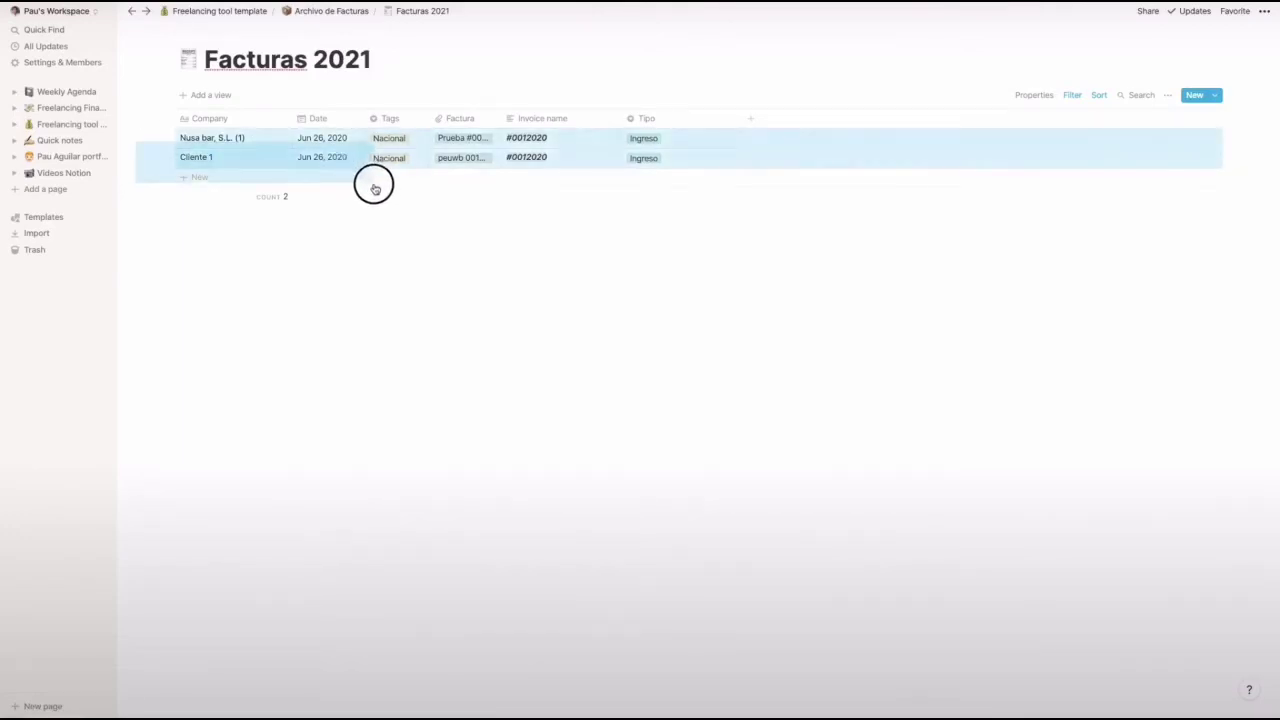
pyautogui.press('Delete')
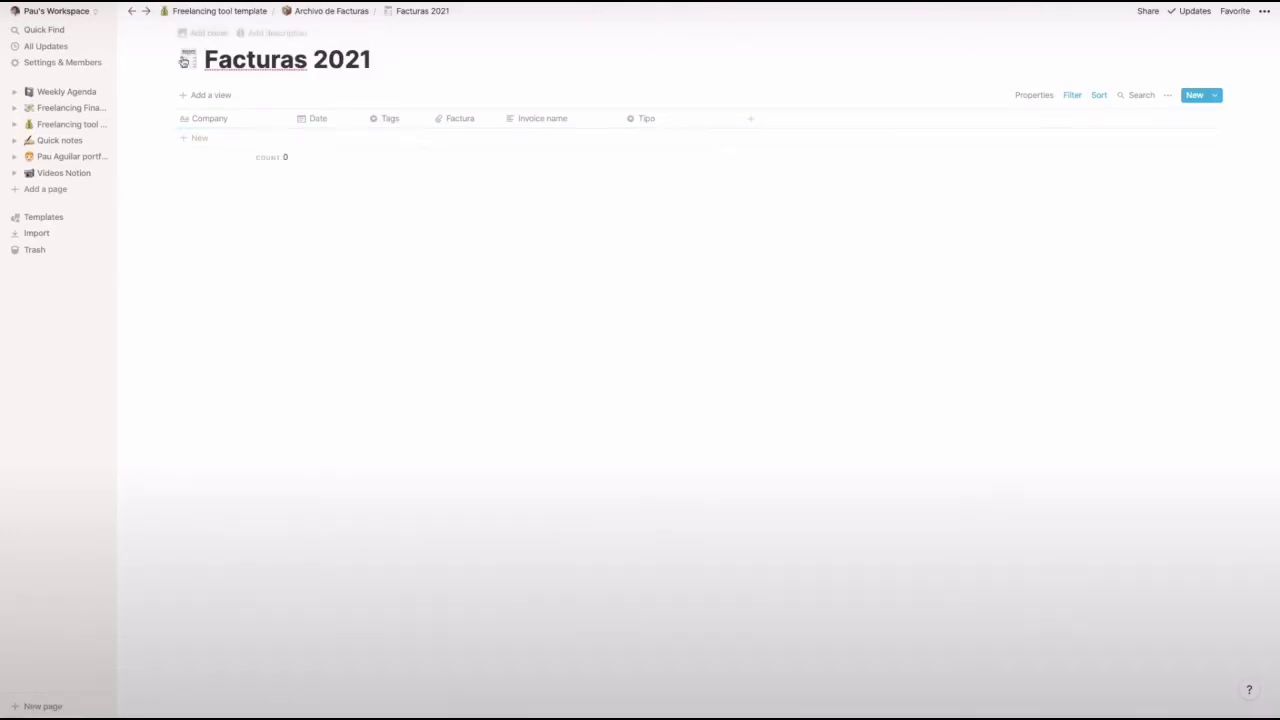
pyautogui.click(331, 11)
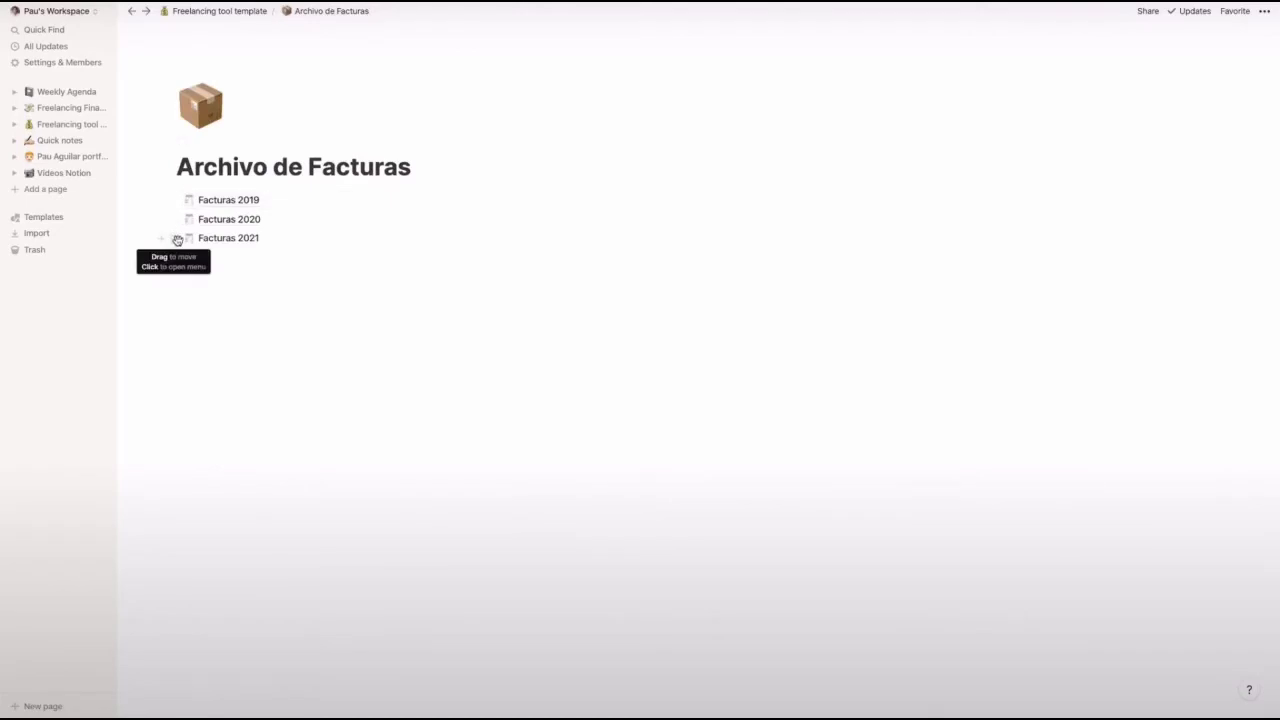
# Copy the Facturas 2021 link and insert it as a linked database above Archivador on the Freelancing tool template page
pyautogui.click(173, 240)
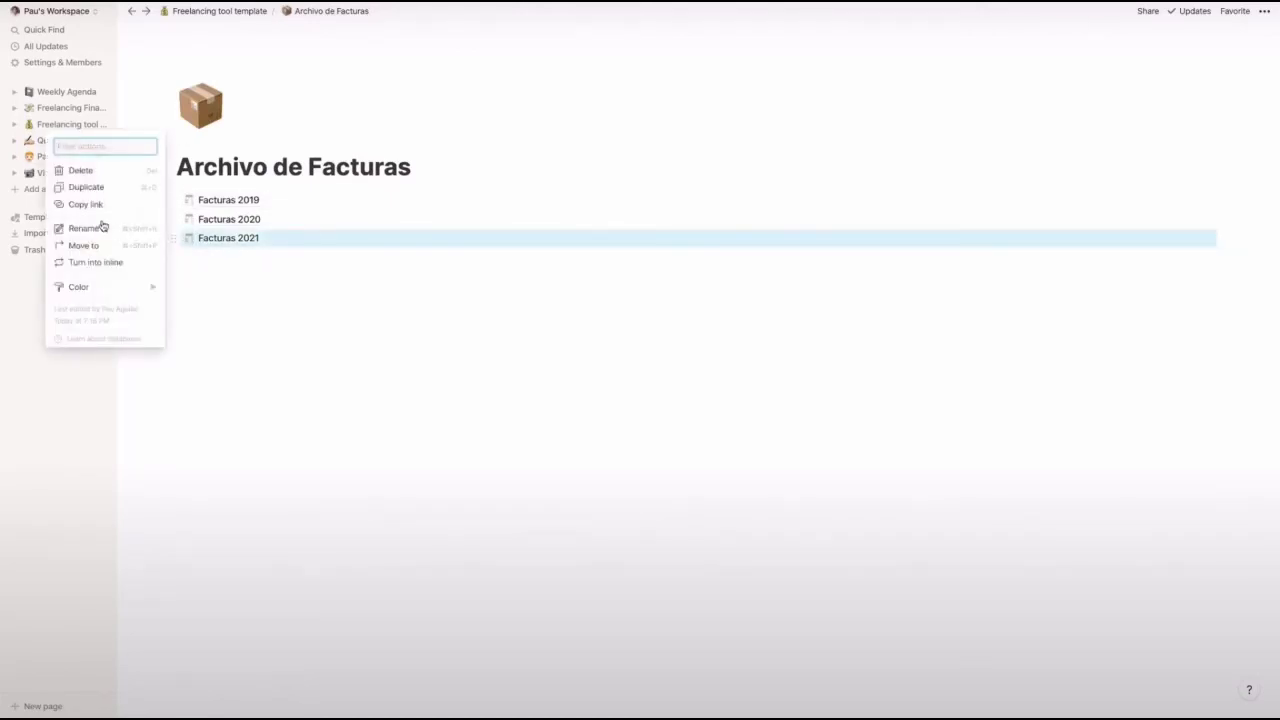
pyautogui.click(100, 206)
pyautogui.click(220, 12)
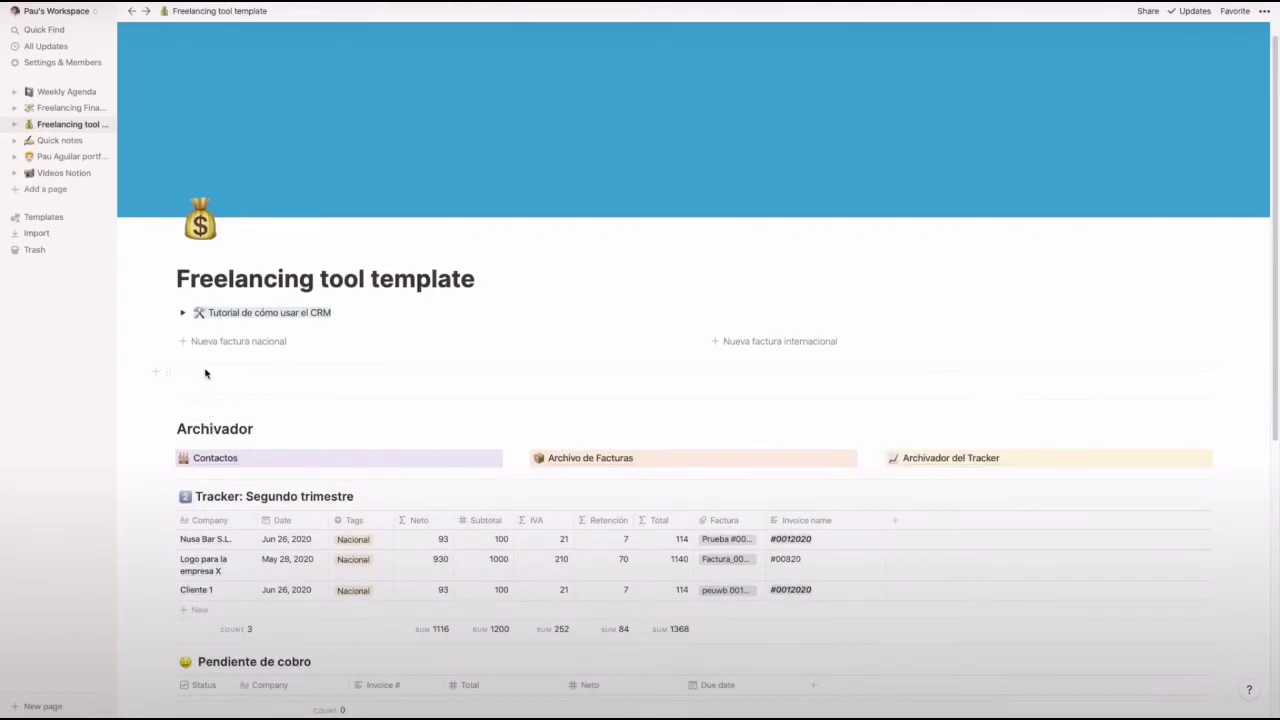
pyautogui.click(200, 378)
pyautogui.hotkey('ctrl', 'v')
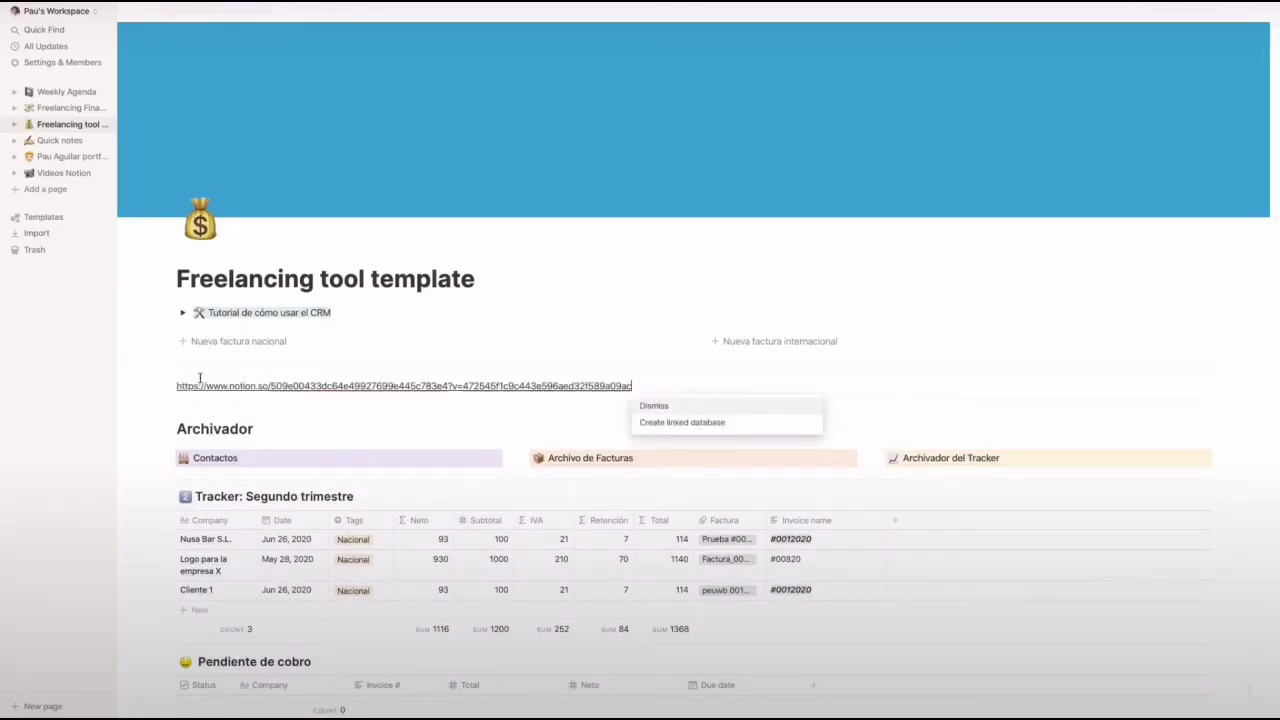
pyautogui.click(705, 420)
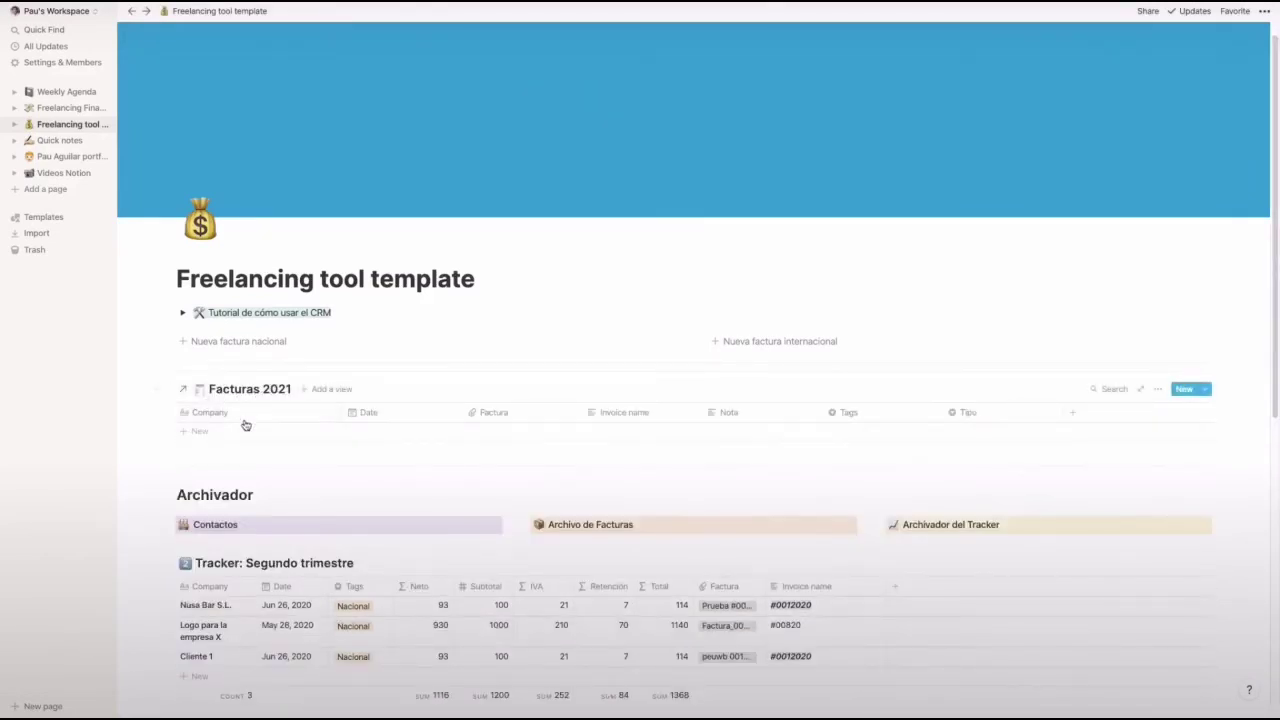
pyautogui.moveTo(166, 389); pyautogui.dragTo(170, 371)
pyautogui.press('Escape')
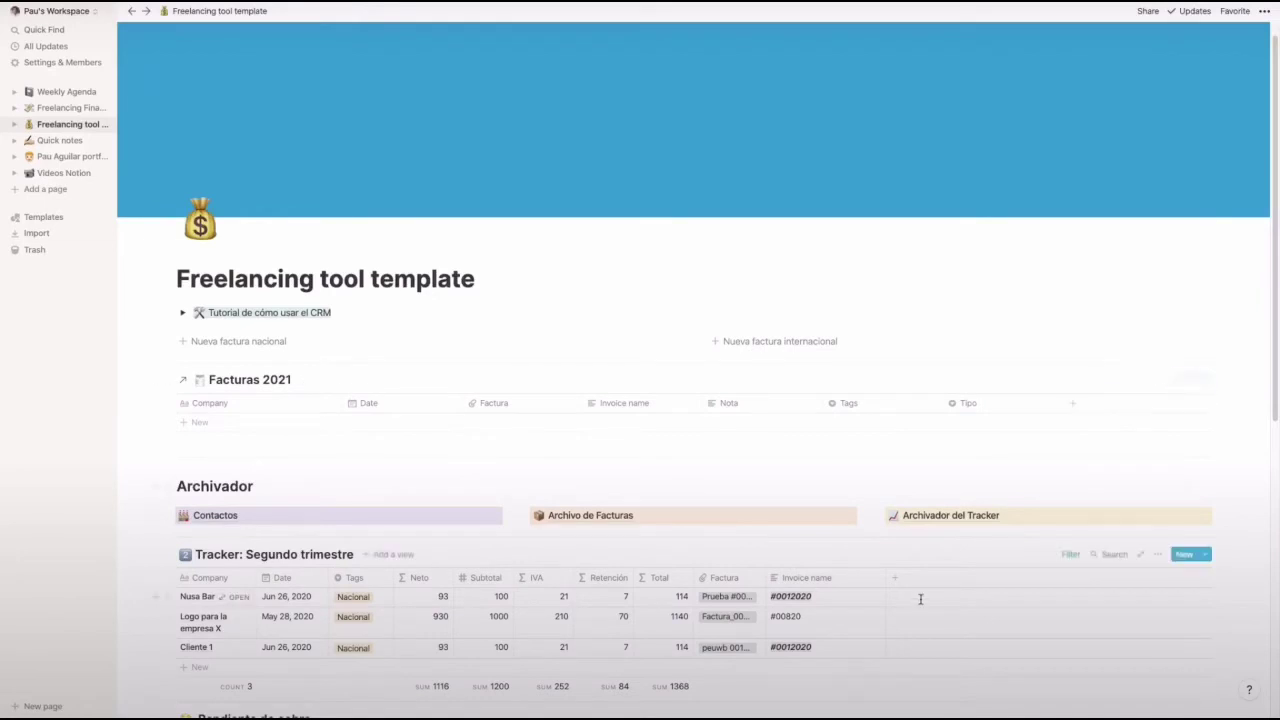
# Duplicate the Tracker: Segundo trimestre table on the Freelancing tool template page
pyautogui.scroll(-2, 920, 598)
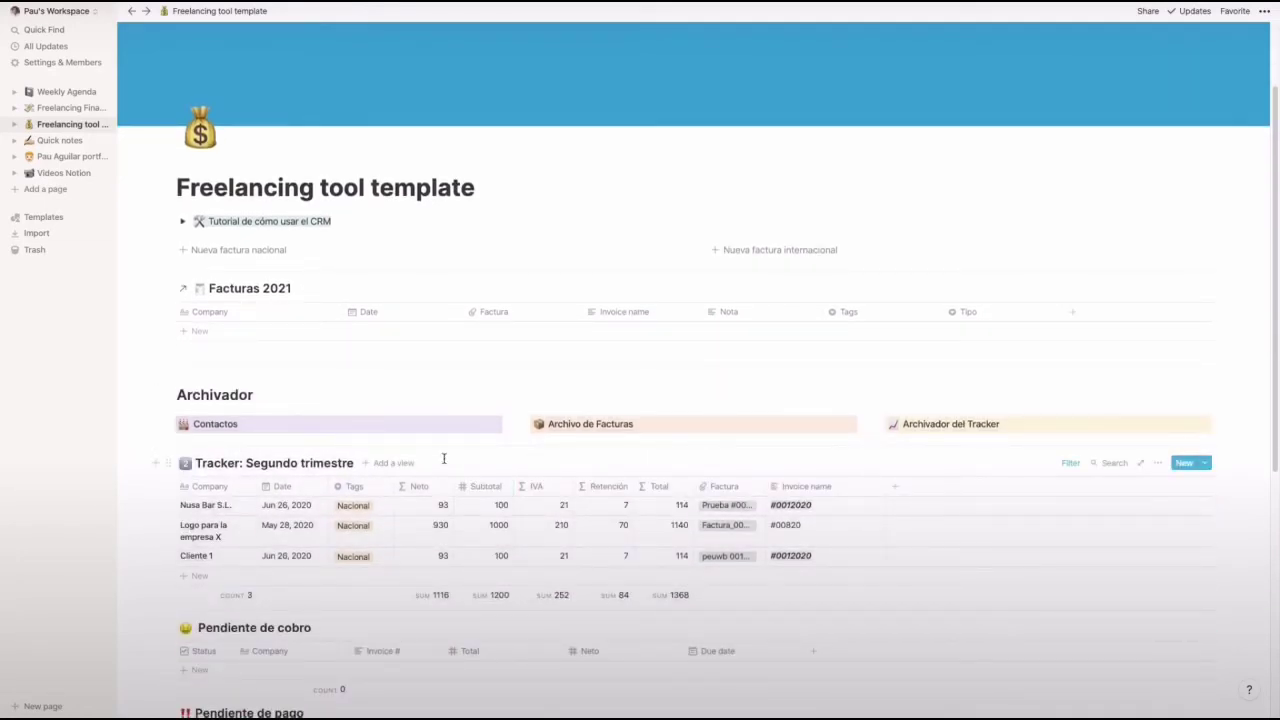
pyautogui.click(169, 466)
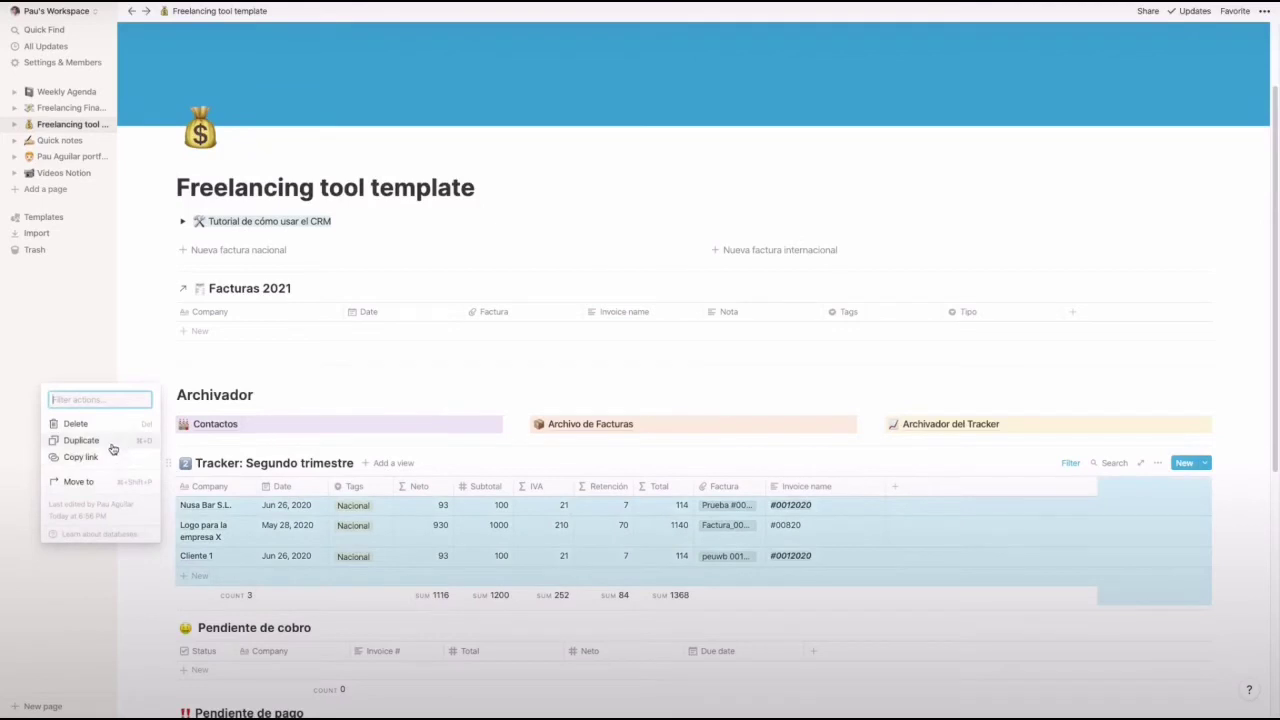
pyautogui.click(111, 443)
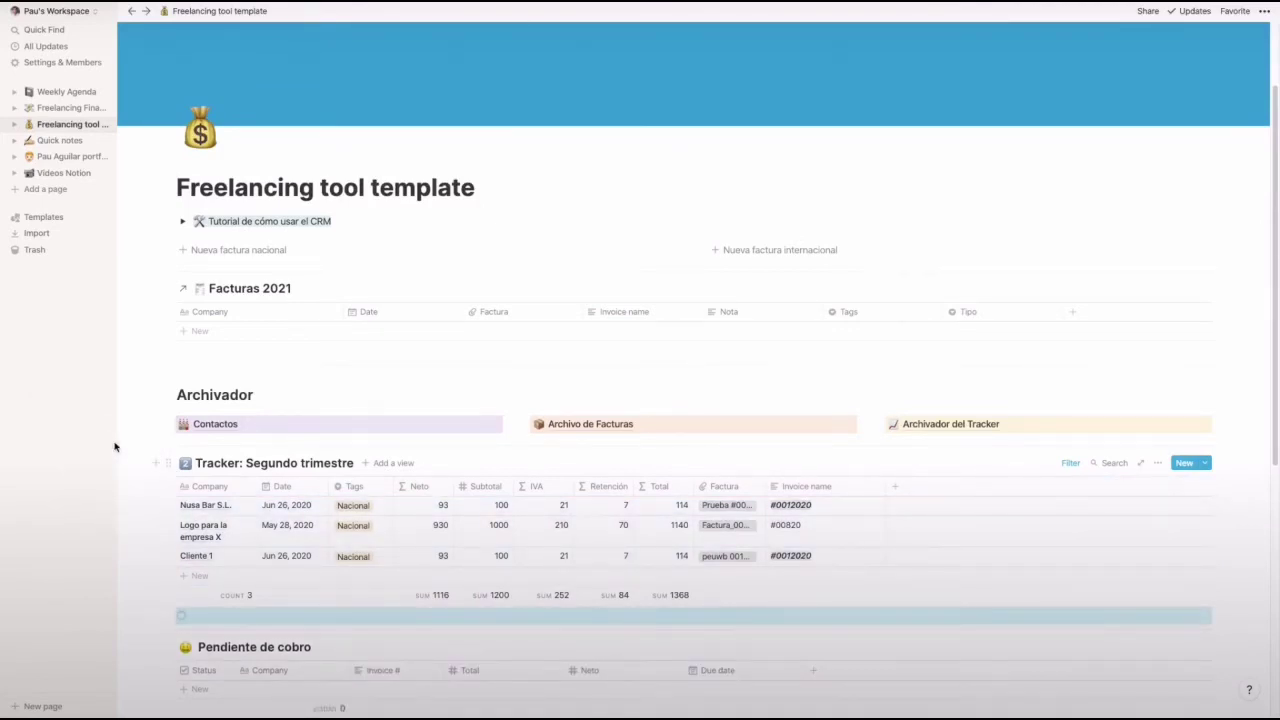
pyautogui.press('BackSpace')
pyautogui.hotkey('ctrl', 'z')
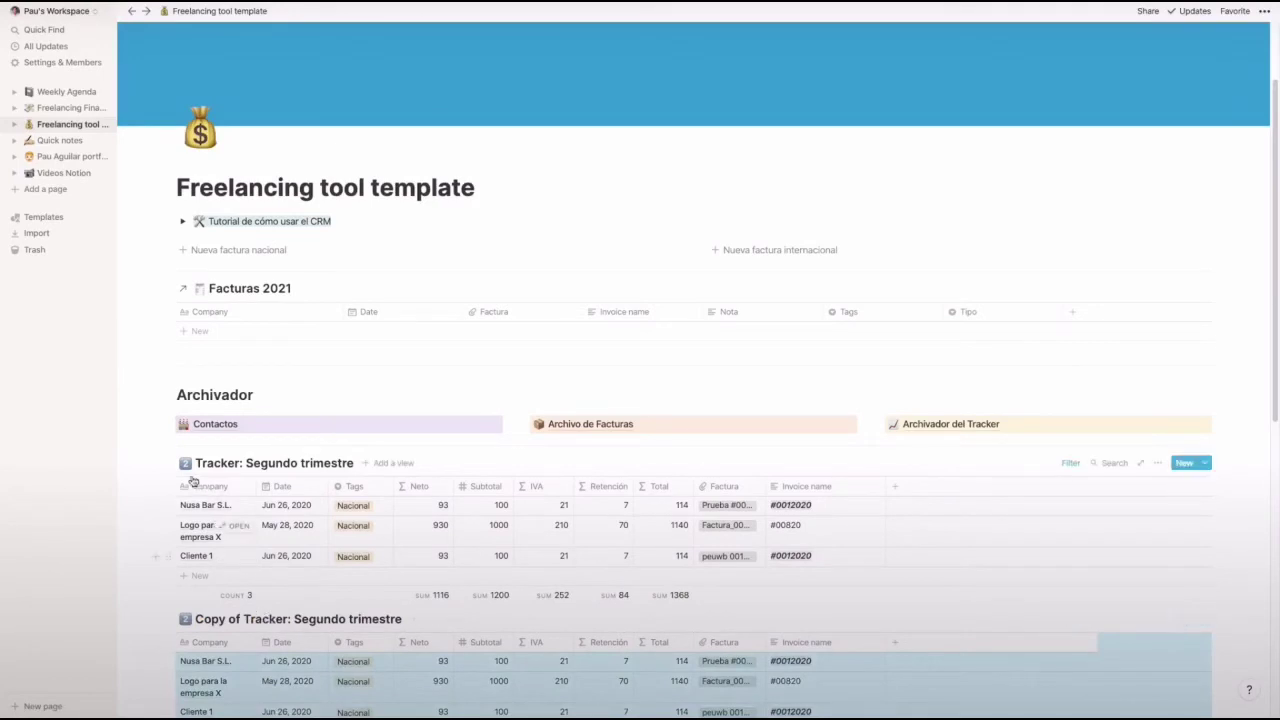
# Rename the duplicated tracker table as Tracker: Tercer trimestre
pyautogui.click(232, 621)
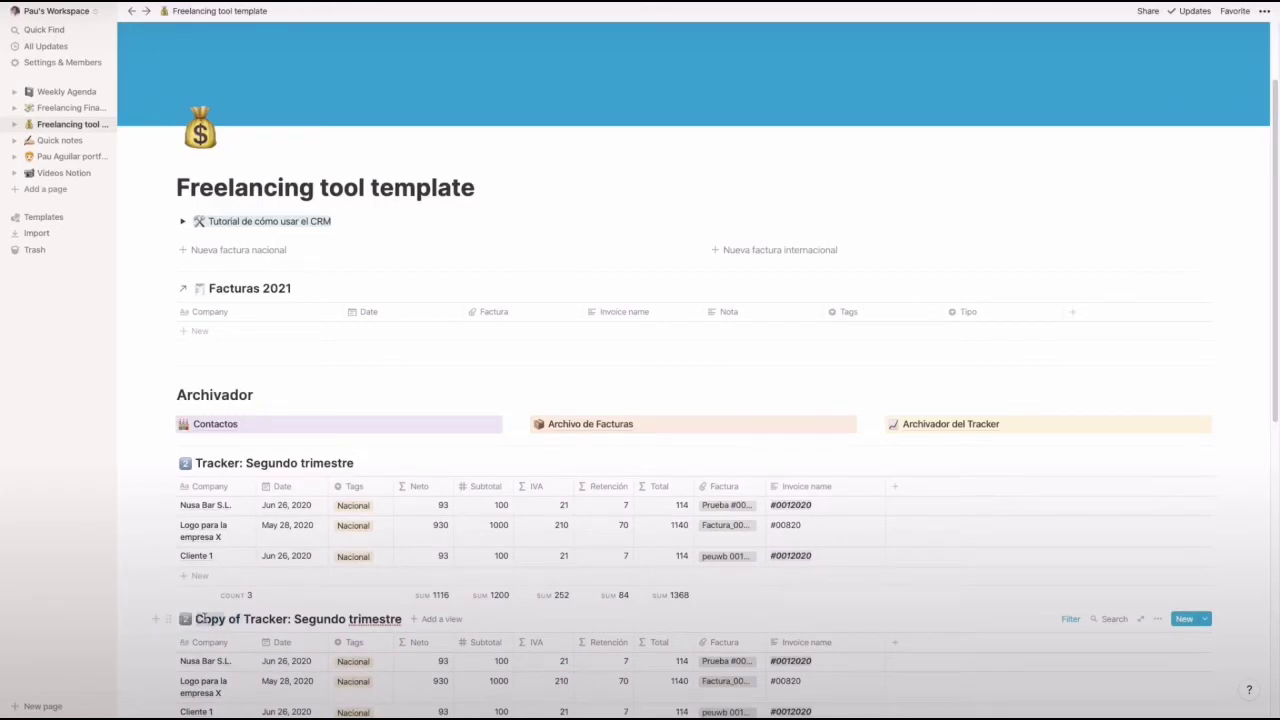
pyautogui.doubleClick(210, 619)
pyautogui.press('BackSpace')
pyautogui.press('BackSpace')
pyautogui.press('BackSpace')
pyautogui.press('BackSpace')
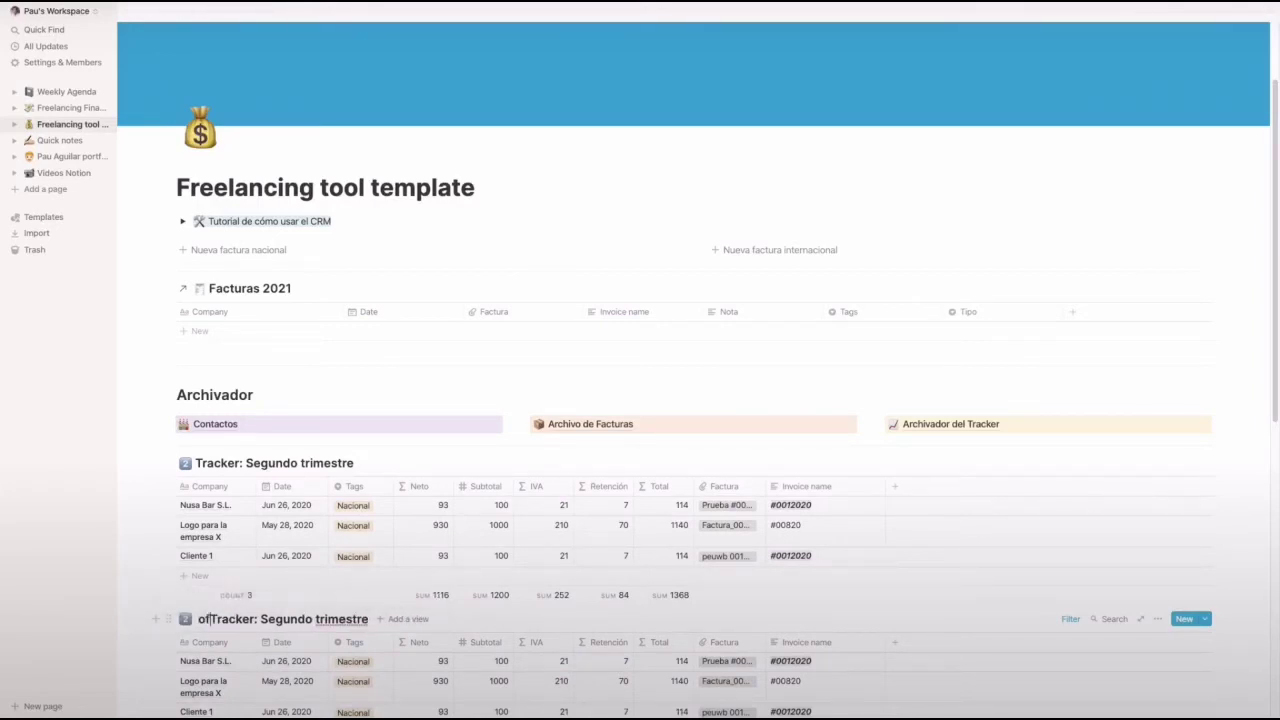
pyautogui.doubleClick(282, 620)
pyautogui.write('Tre')
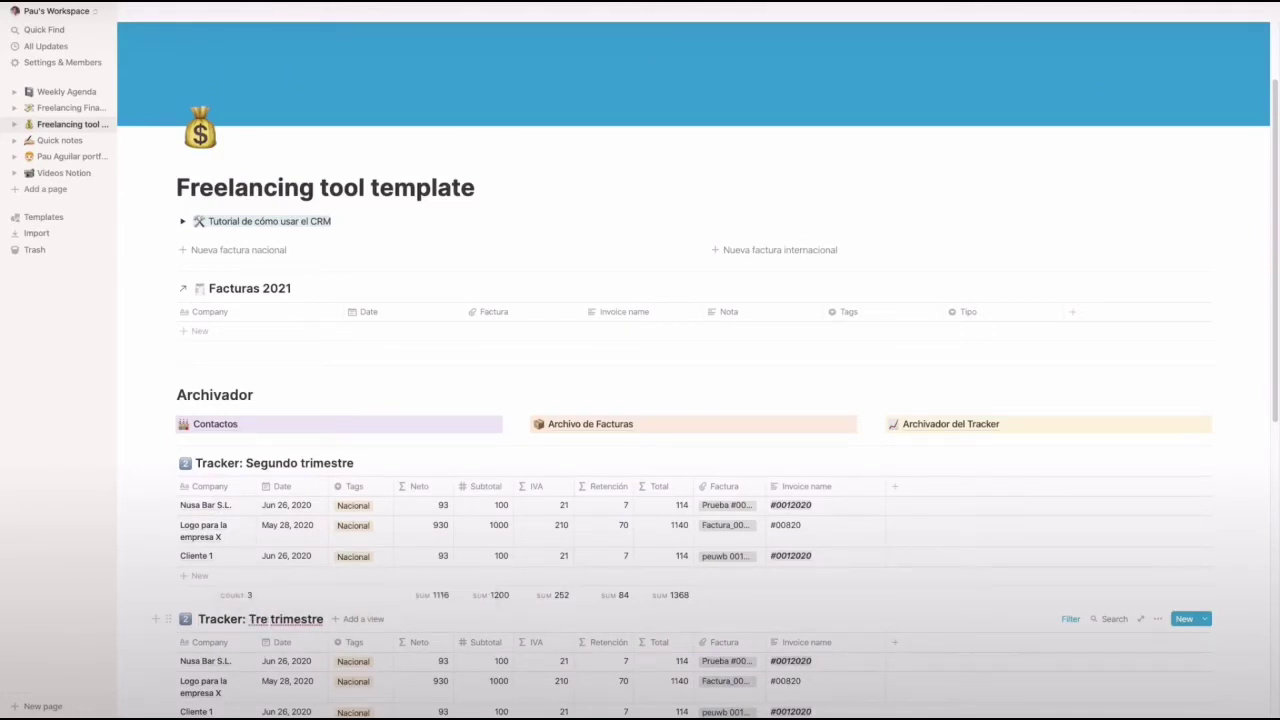
pyautogui.write('c')
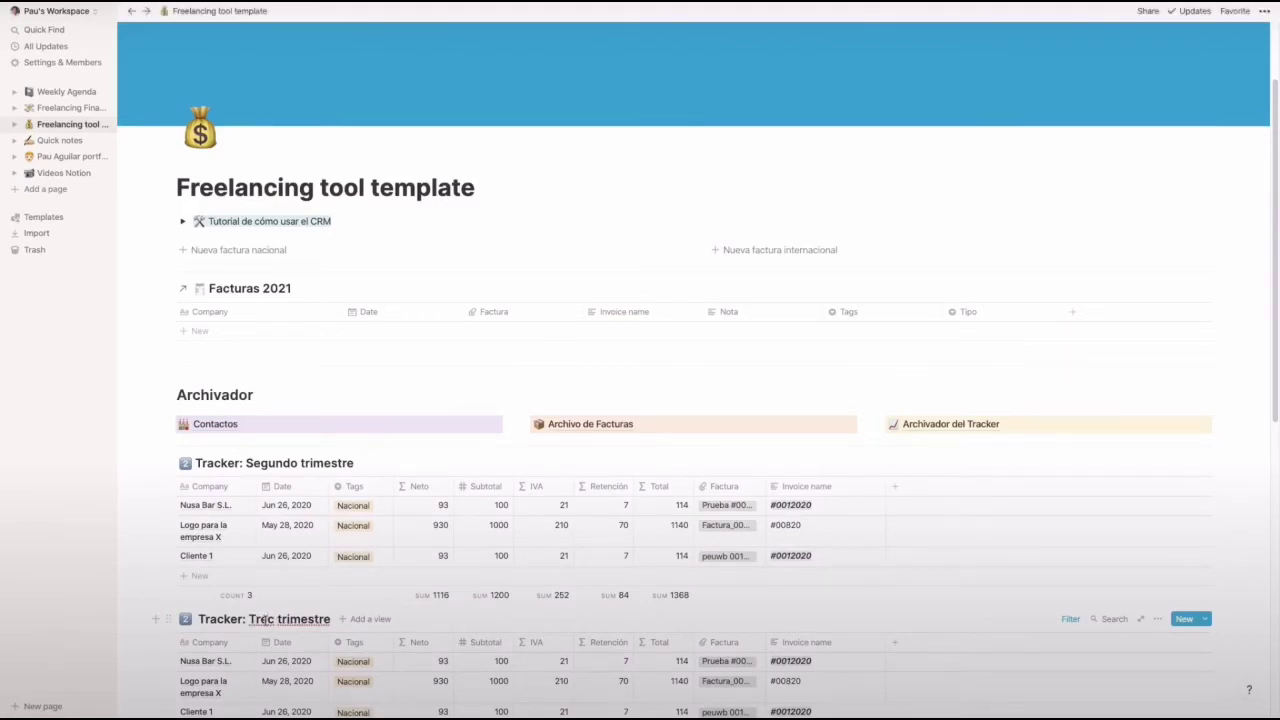
pyautogui.press('BackSpace')
pyautogui.press('BackSpace')
pyautogui.press('BackSpace')
pyautogui.write('ercer')
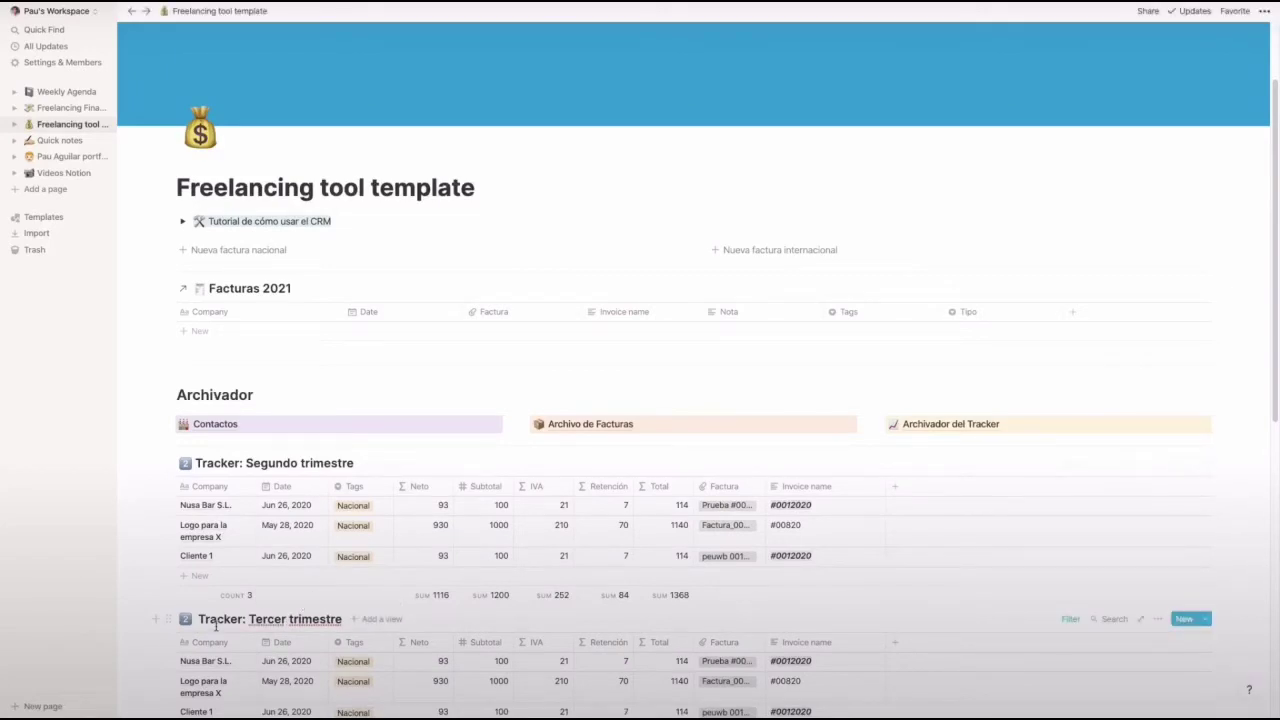
# Change the icon of the Tercer trimestre tracker to the number 3 emoji
pyautogui.click(186, 619)
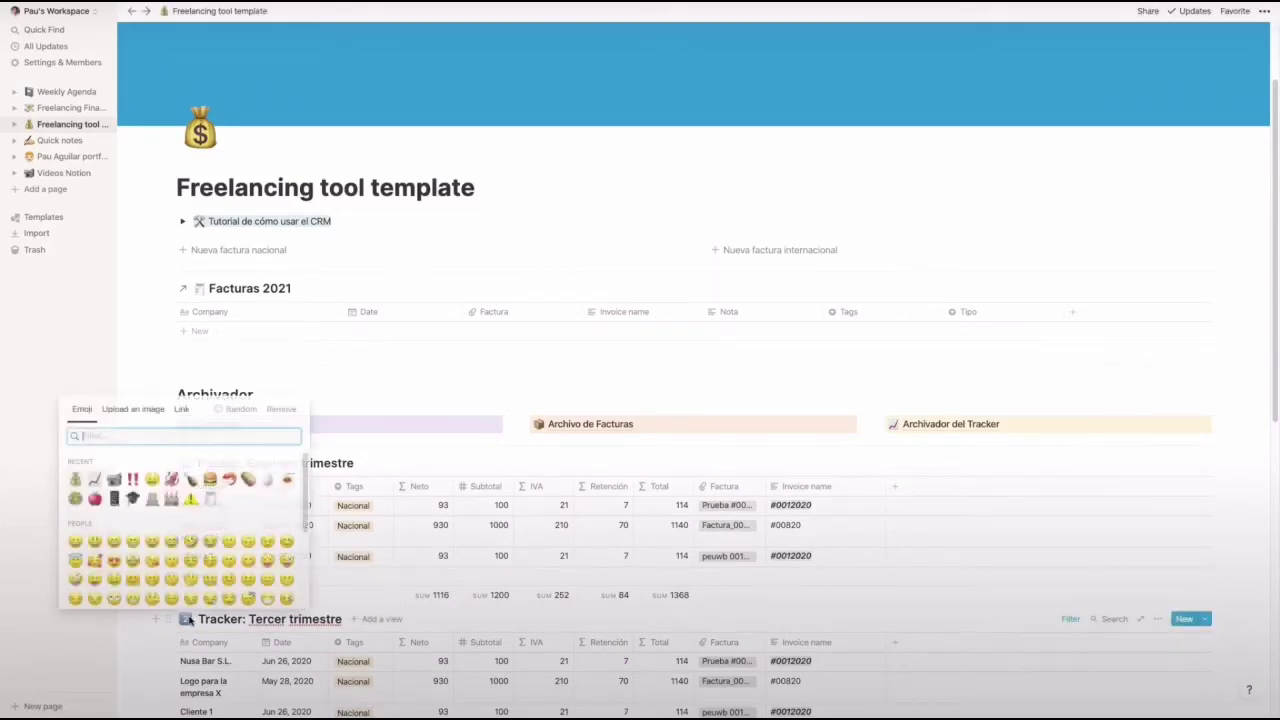
pyautogui.write('3')
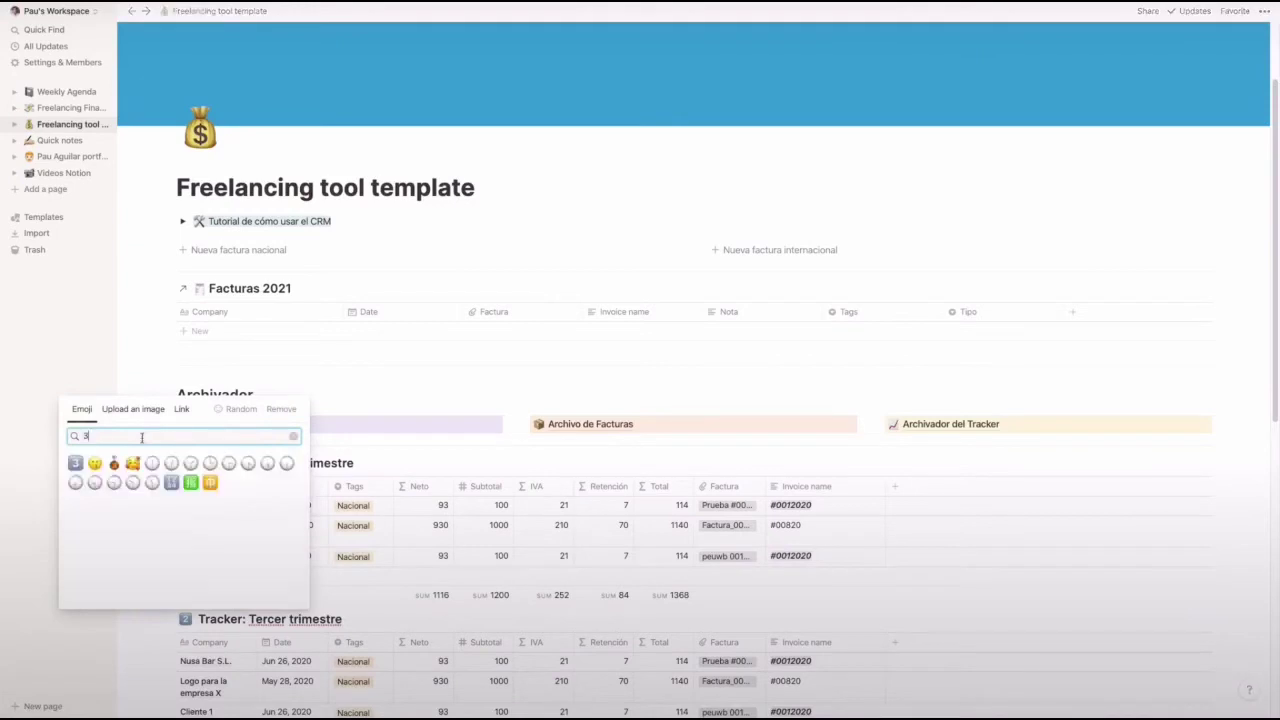
pyautogui.click(76, 479)
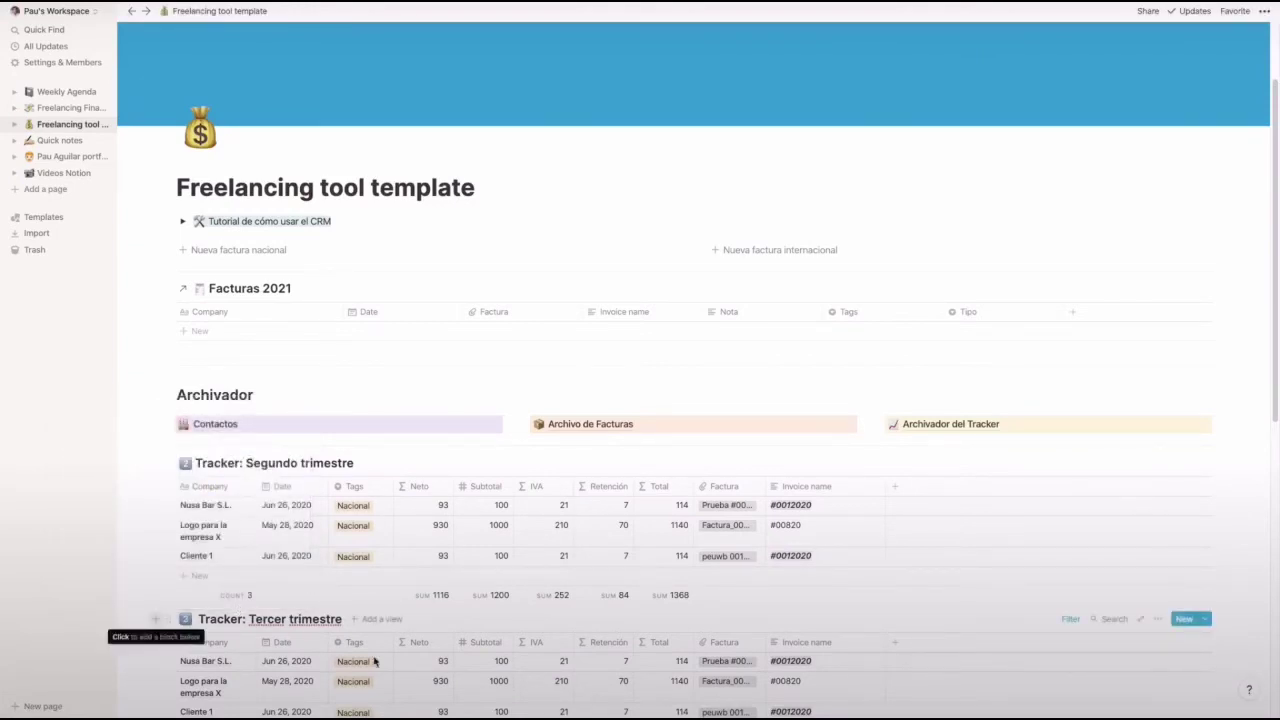
pyautogui.scroll(-1, 467, 589)
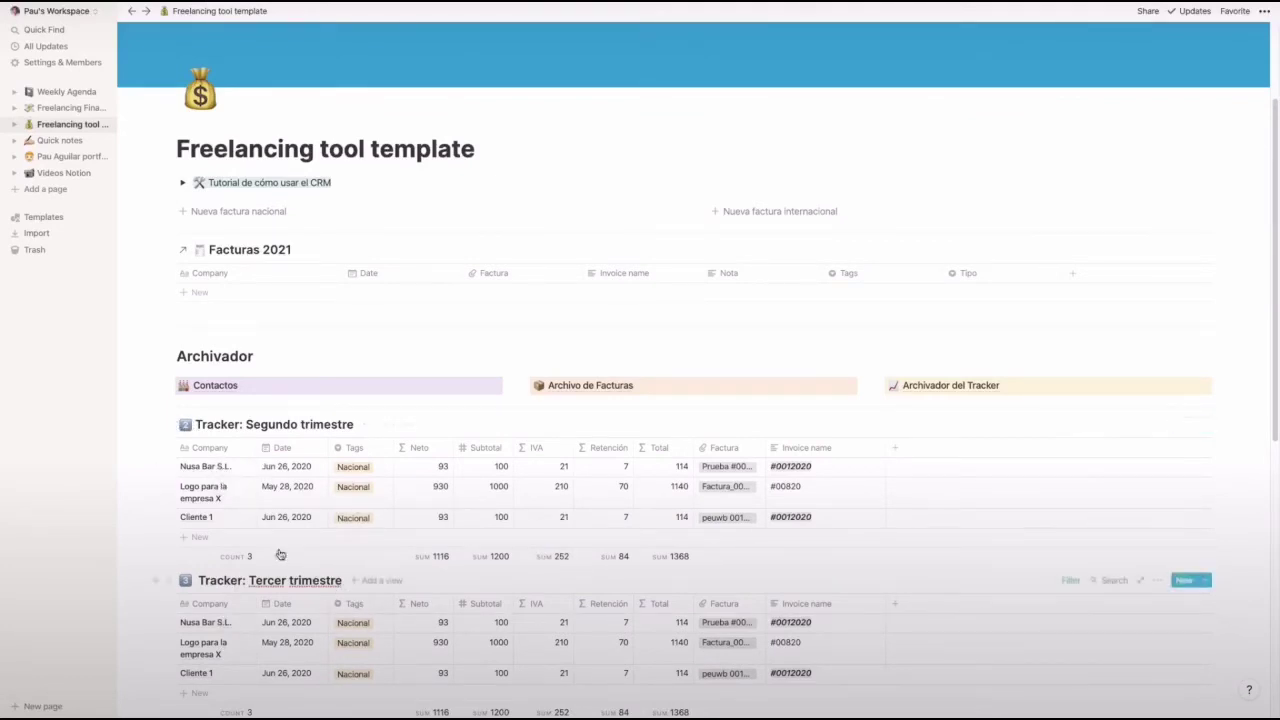
# Delete all the duplicated entries from the Tracker: Tercer trimestre table so it starts empty
pyautogui.moveTo(157, 623); pyautogui.dragTo(372, 614)
pyautogui.press('Delete')
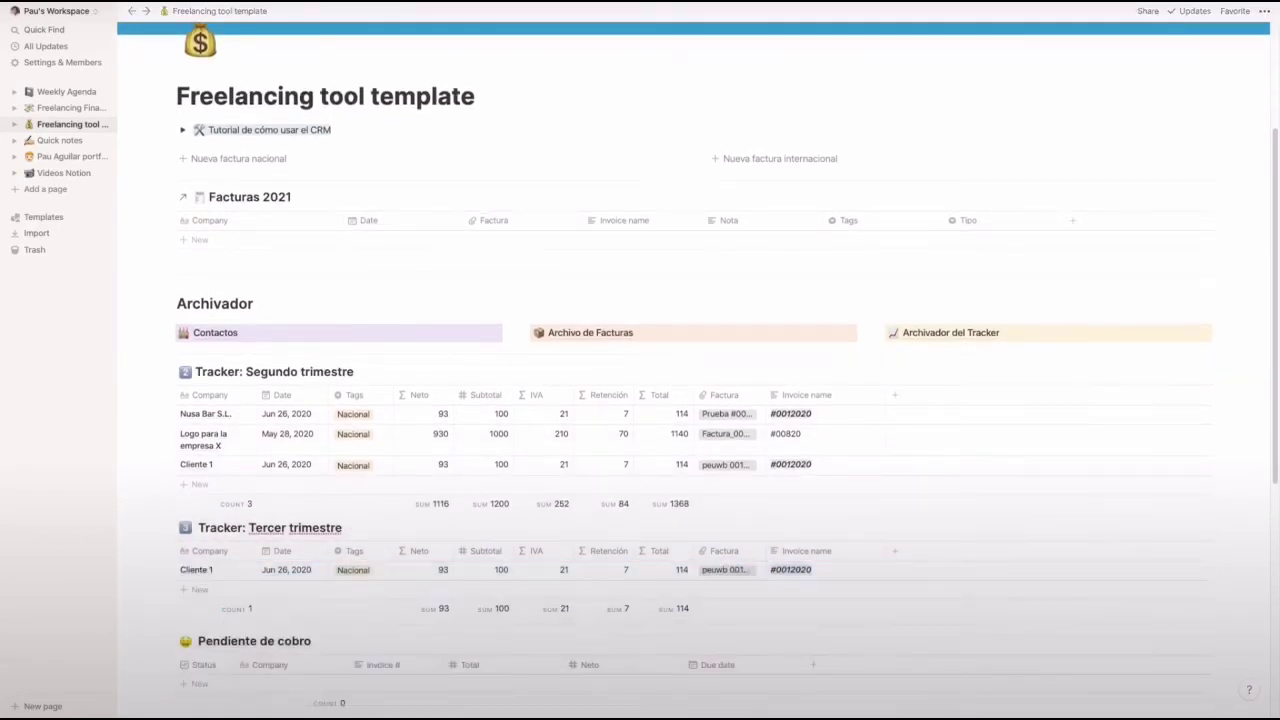
pyautogui.moveTo(162, 562); pyautogui.dragTo(204, 569)
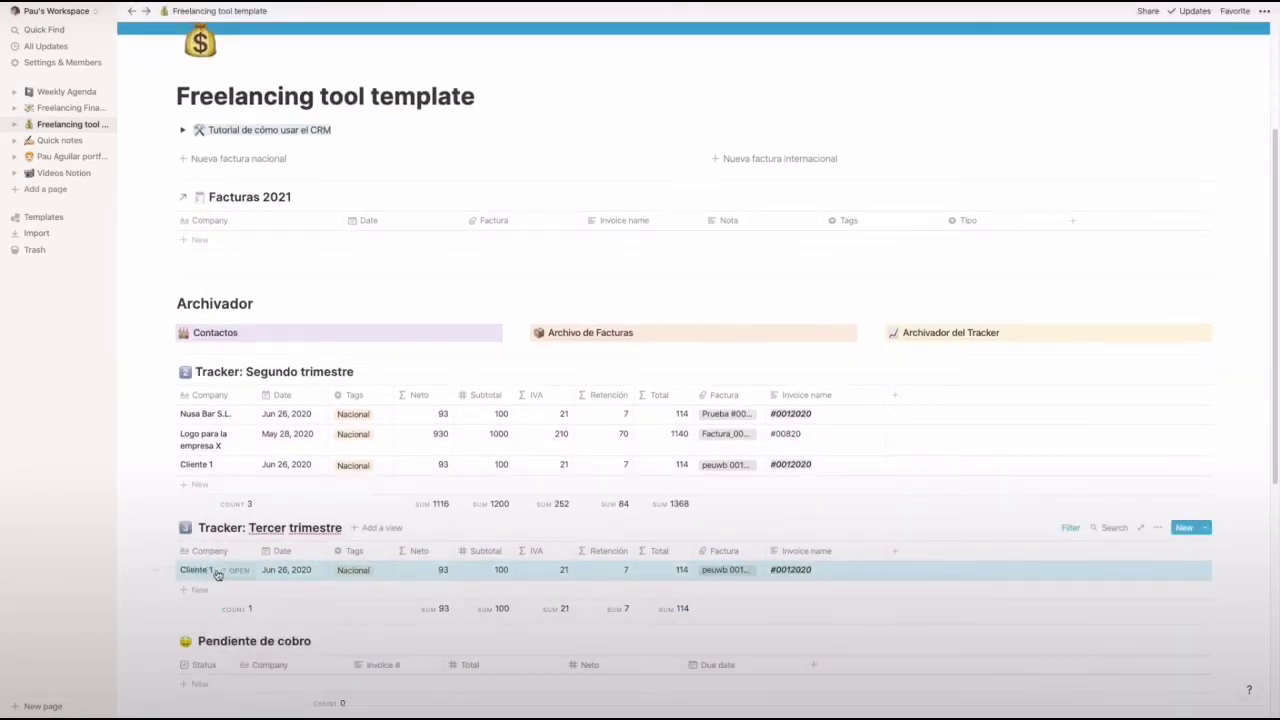
pyautogui.press('Delete')
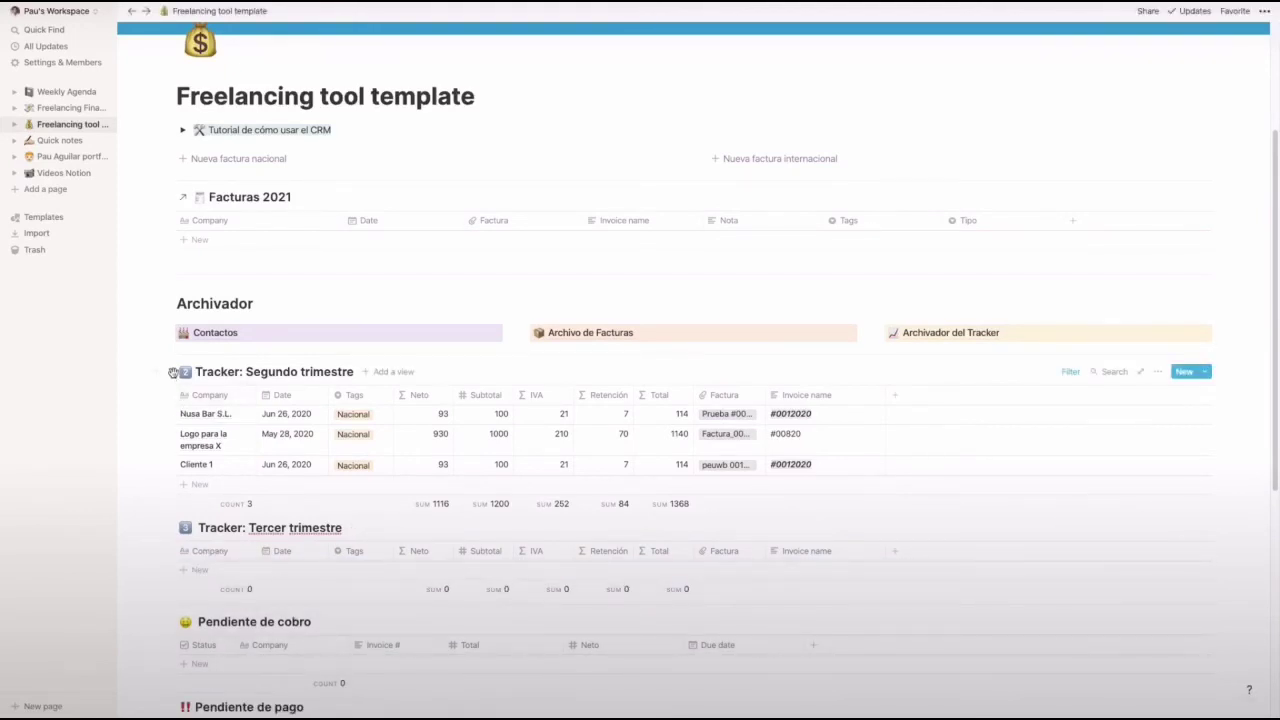
# Turn the Tracker: Segundo trimestre table into a page, open it to check its entries, and return to the Freelancing tool template page
pyautogui.click(1155, 373)
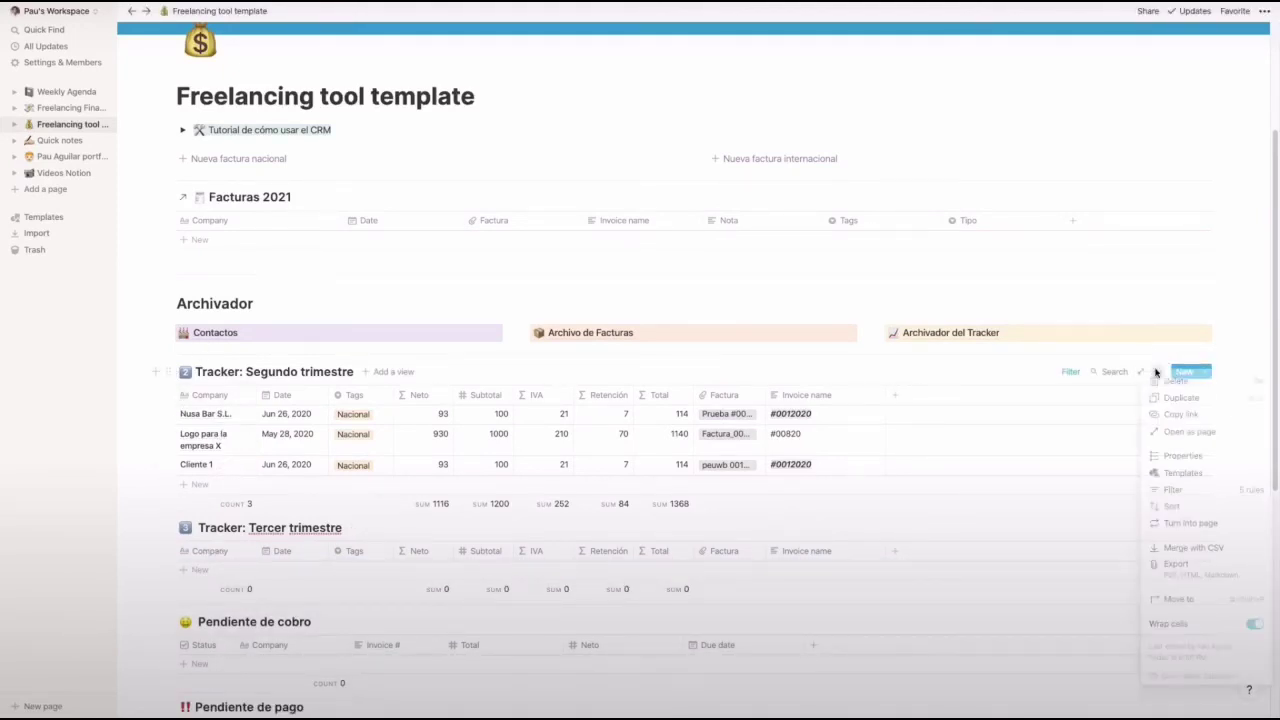
pyautogui.click(1165, 523)
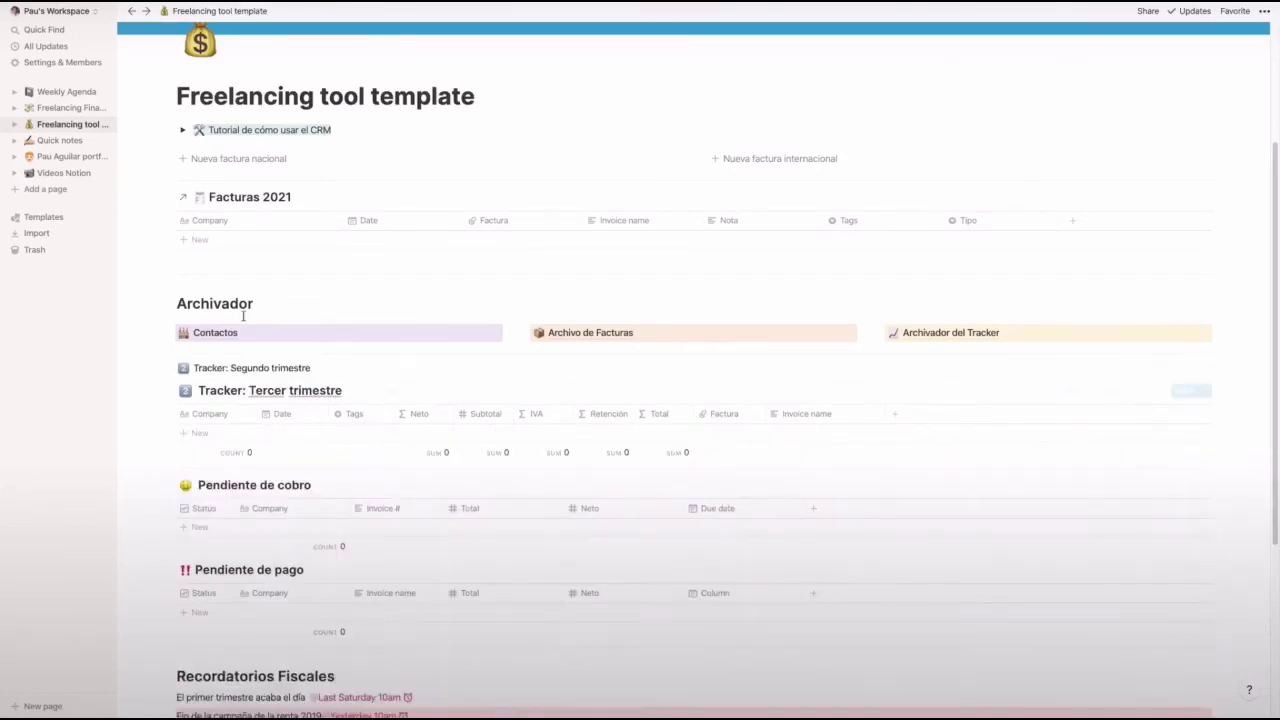
pyautogui.click(233, 371)
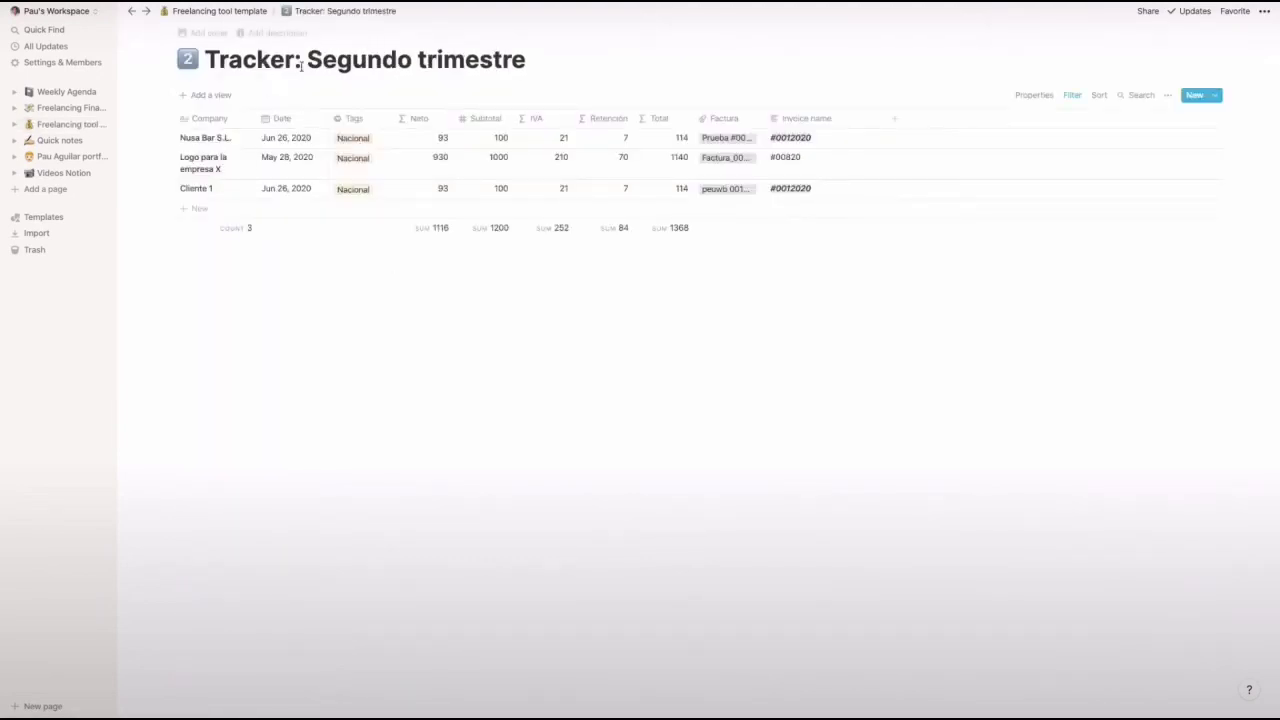
pyautogui.click(239, 11)
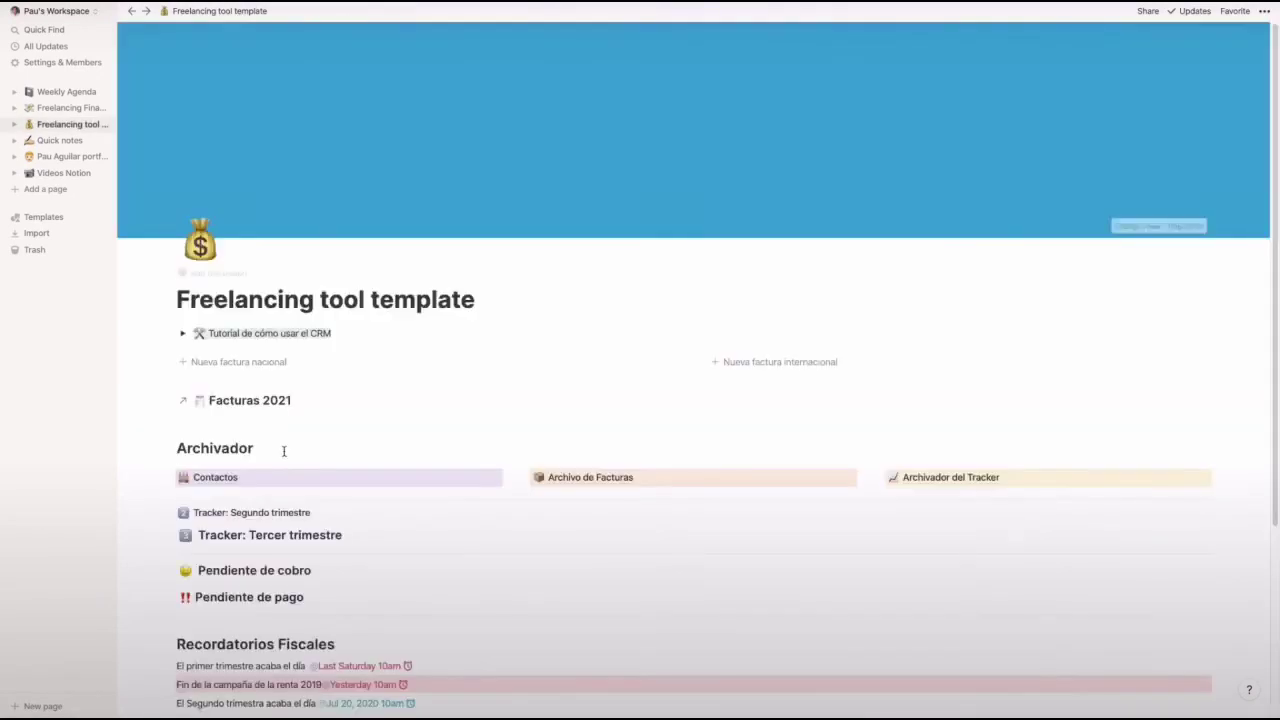
# Move the Tracker: Segundo trimestre page into Archivador del Tracker
pyautogui.scroll(-1, 208, 515)
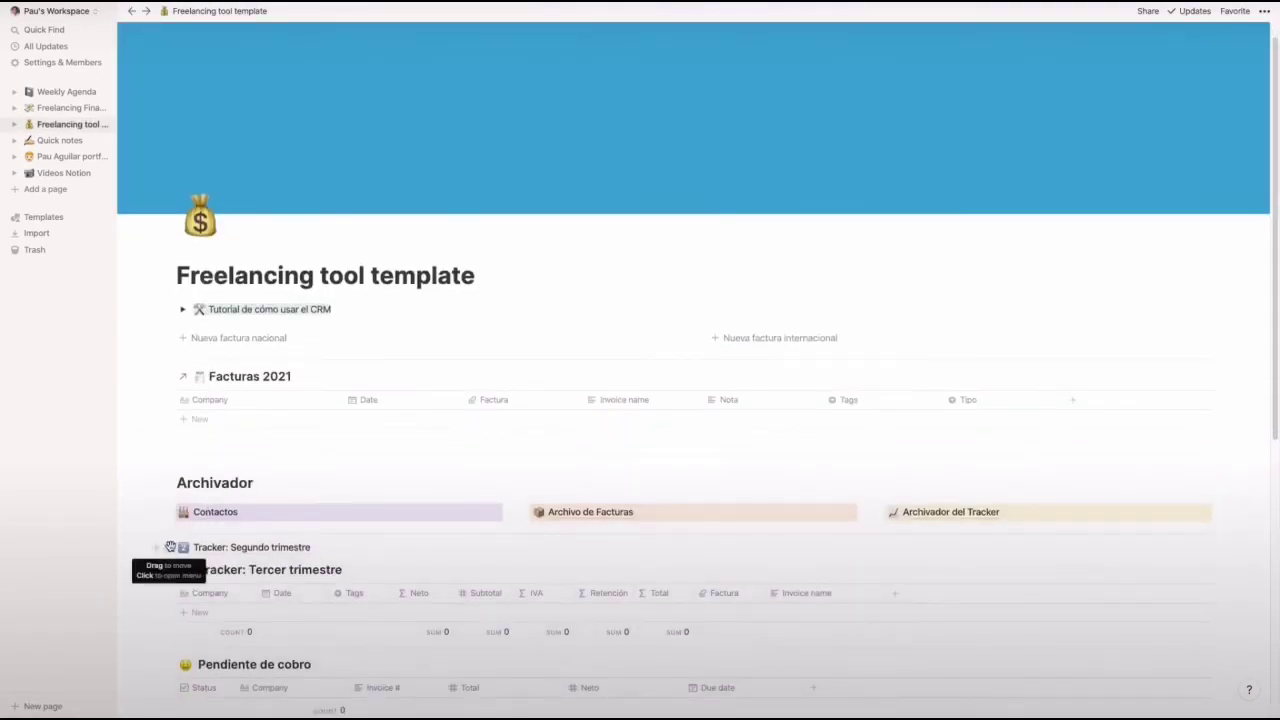
pyautogui.moveTo(175, 543); pyautogui.dragTo(920, 515)
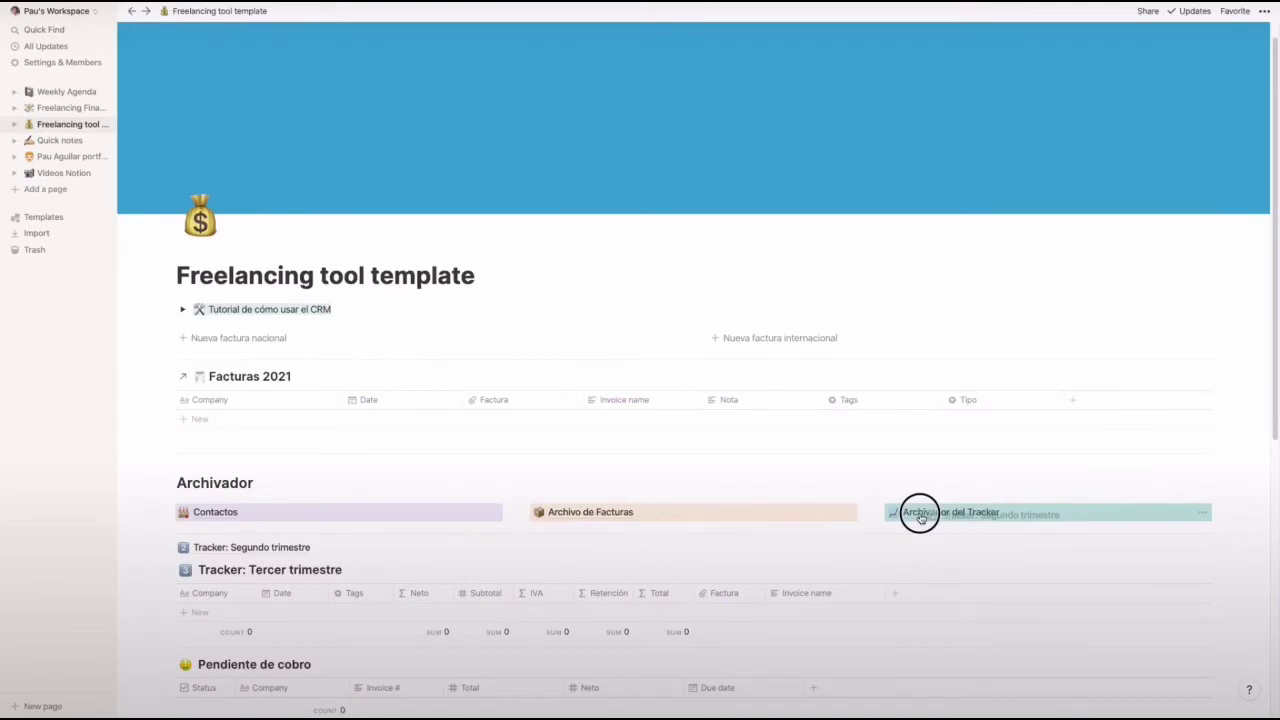
pyautogui.moveTo(920, 515); pyautogui.dragTo(921, 517)
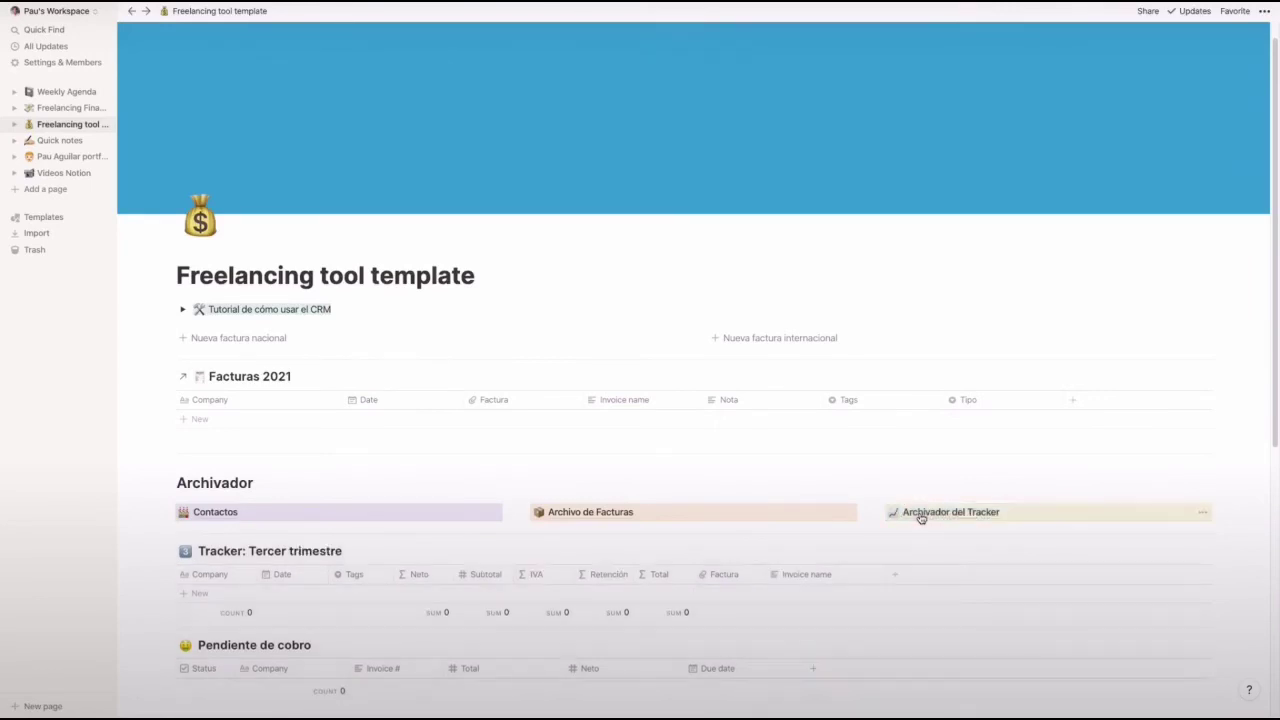
# Add "Año 2020" as a Heading 1 above the archived trackers in Archivador del Tracker, and return to the Freelancing tool template page
pyautogui.click(921, 517)
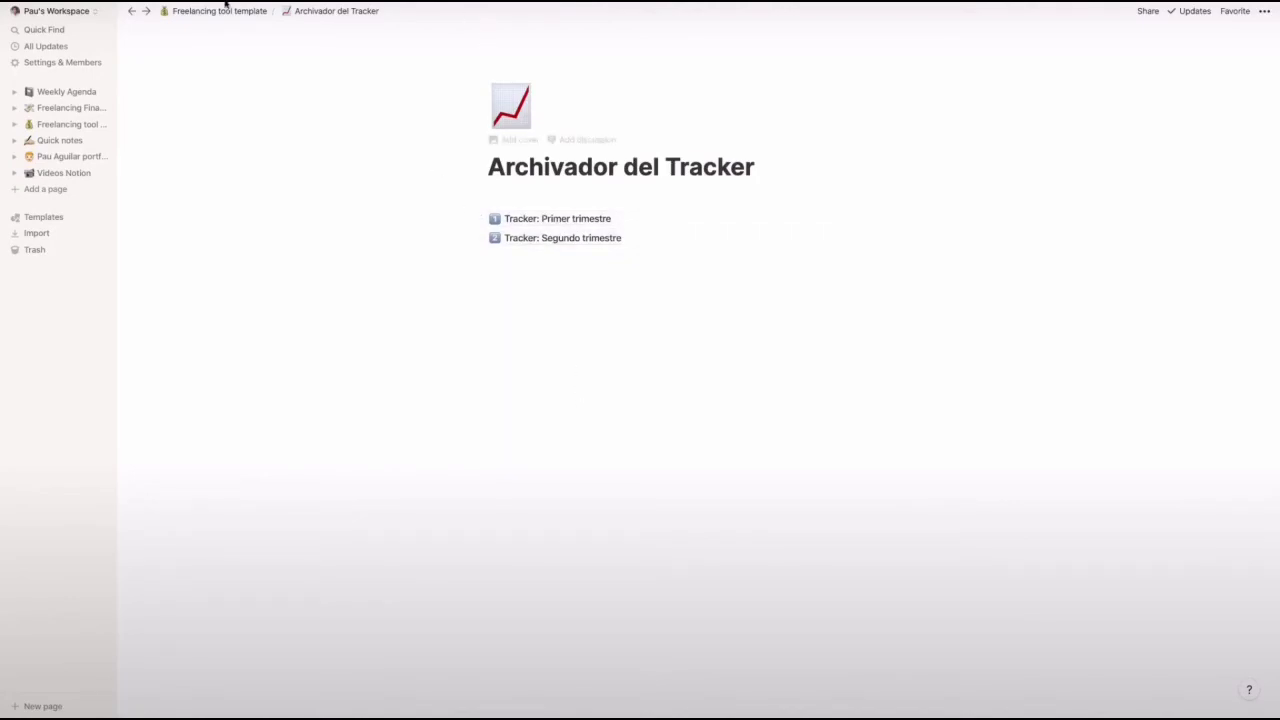
pyautogui.click(496, 200)
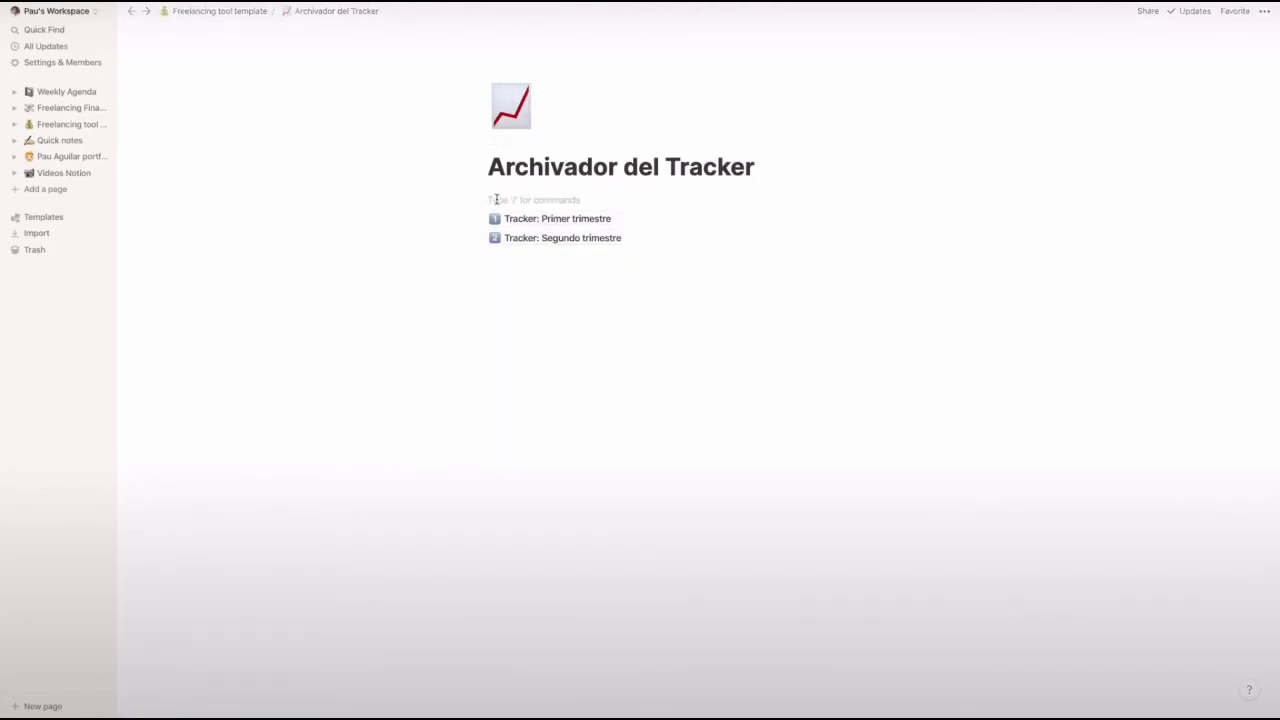
pyautogui.write('Año 2020')
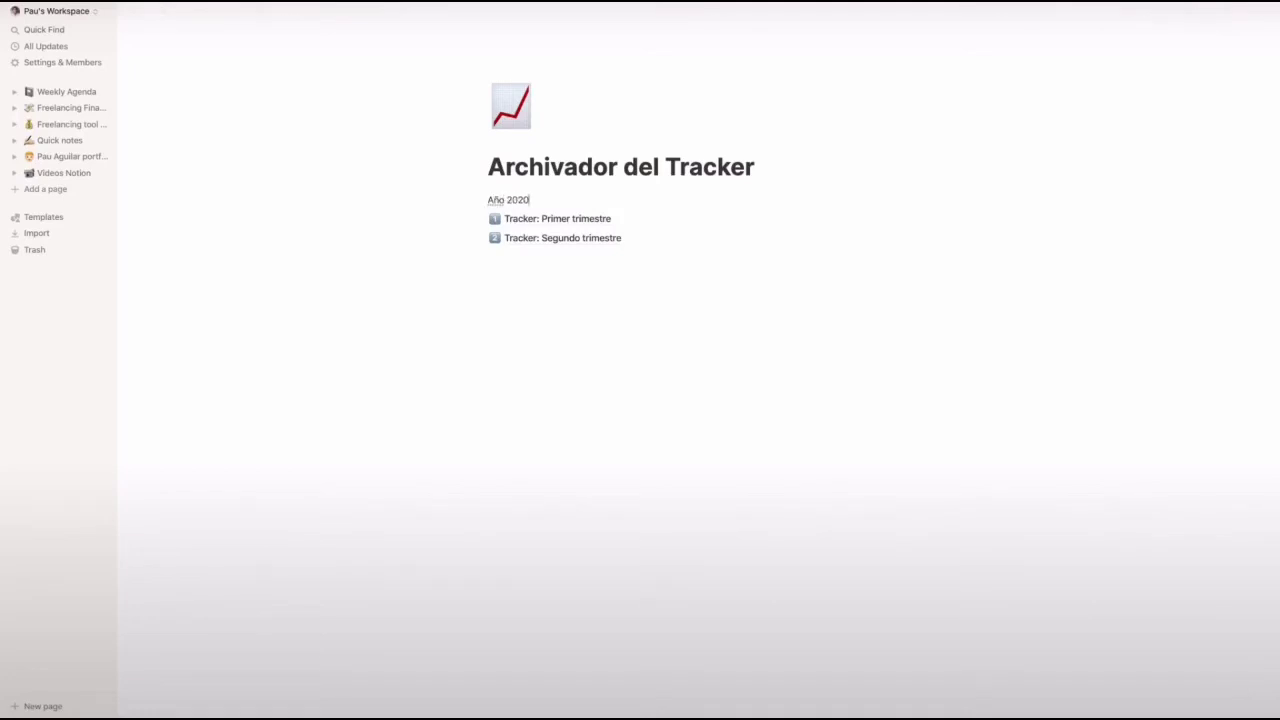
pyautogui.click(478, 200)
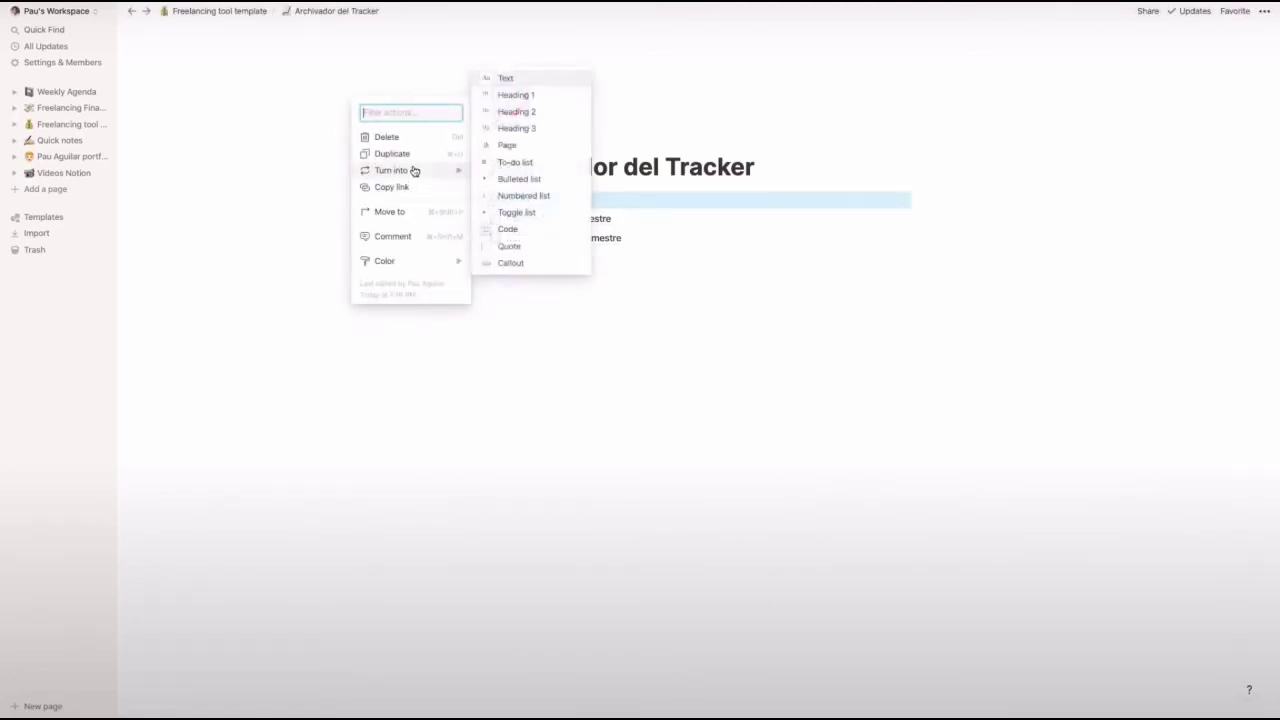
pyautogui.moveTo(443, 172)
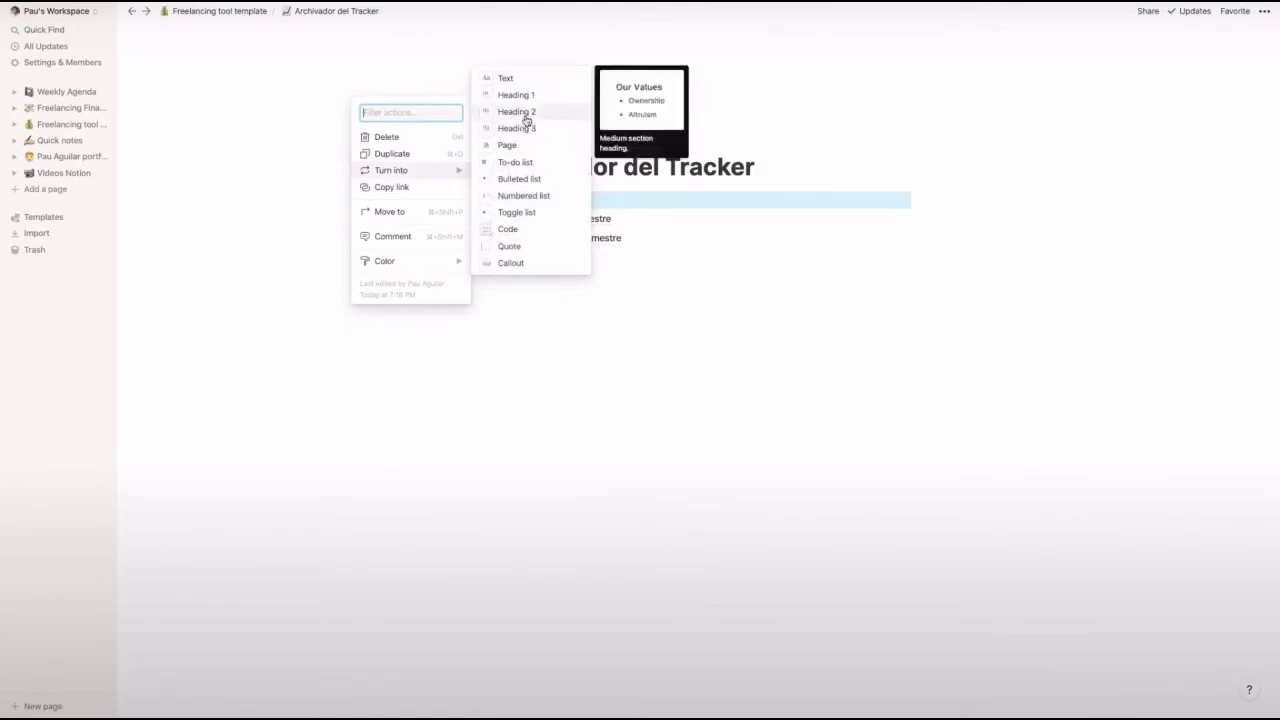
pyautogui.click(522, 95)
pyautogui.click(563, 306)
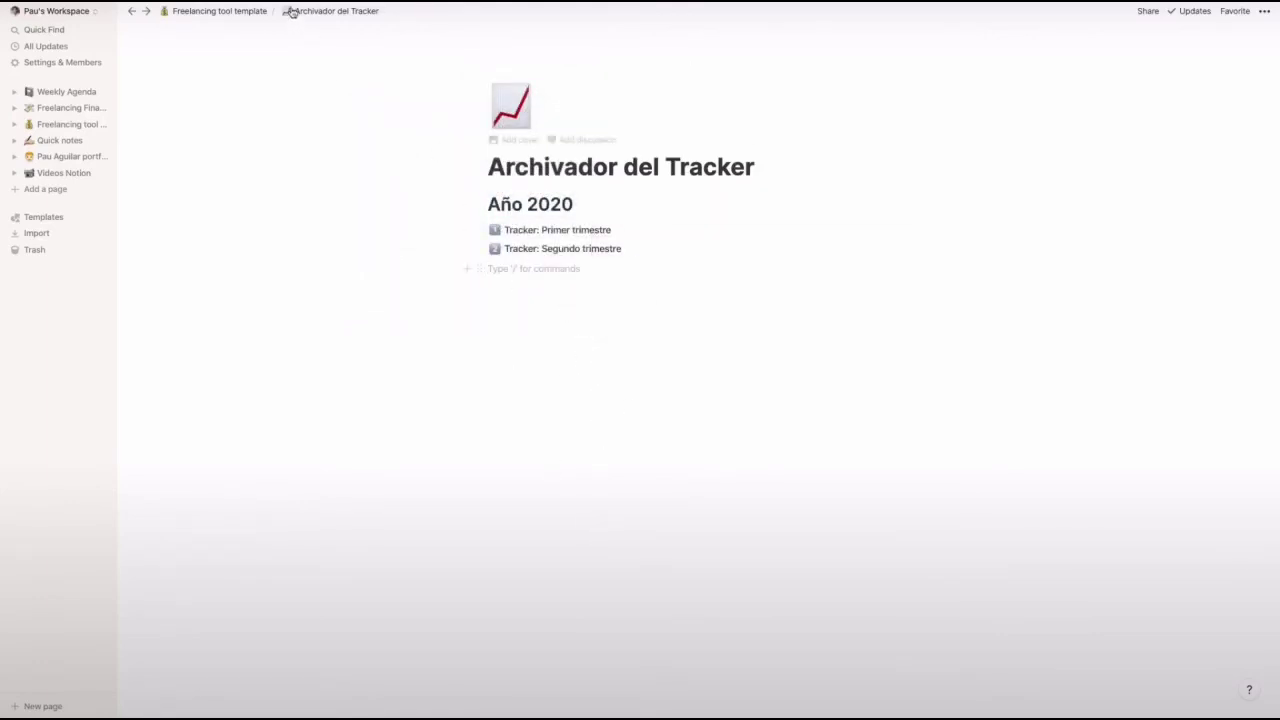
pyautogui.click(220, 11)
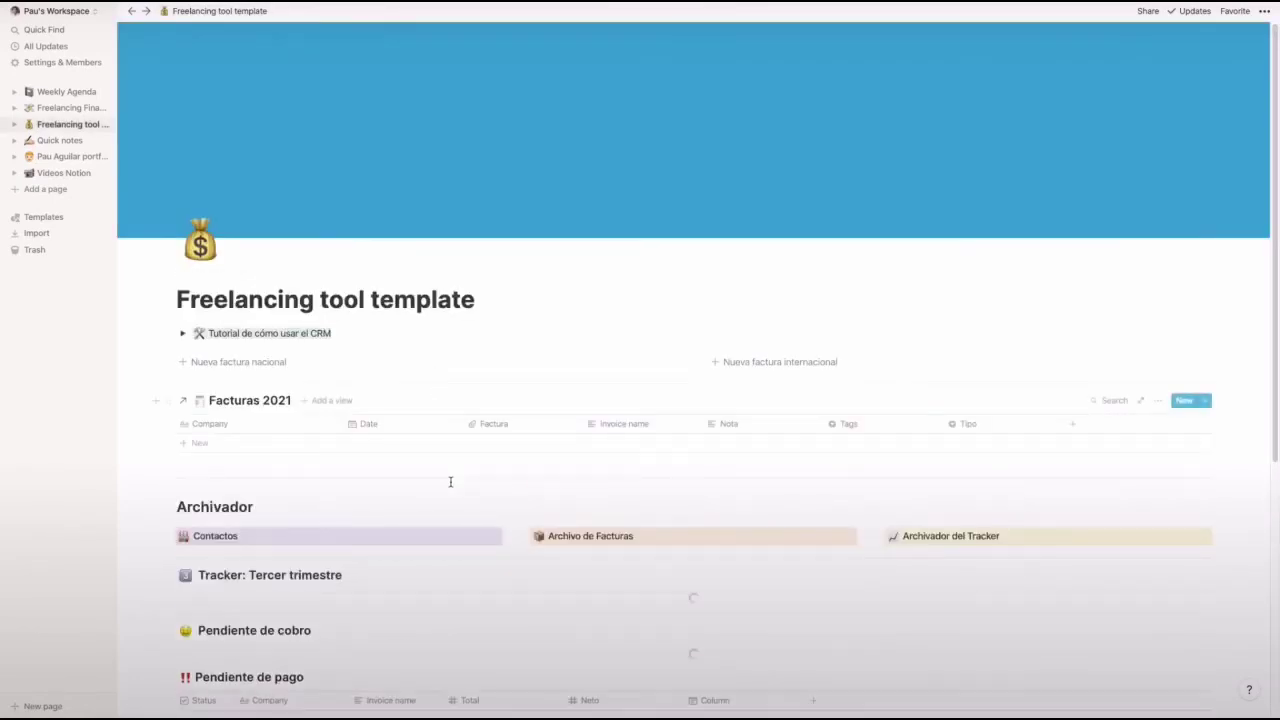
# Change the year in the Fin de la campaña de la renta reminder under Recordatorios Fiscales to 2020
pyautogui.scroll(-5, 449, 482)
pyautogui.scroll(-2, 451, 487)
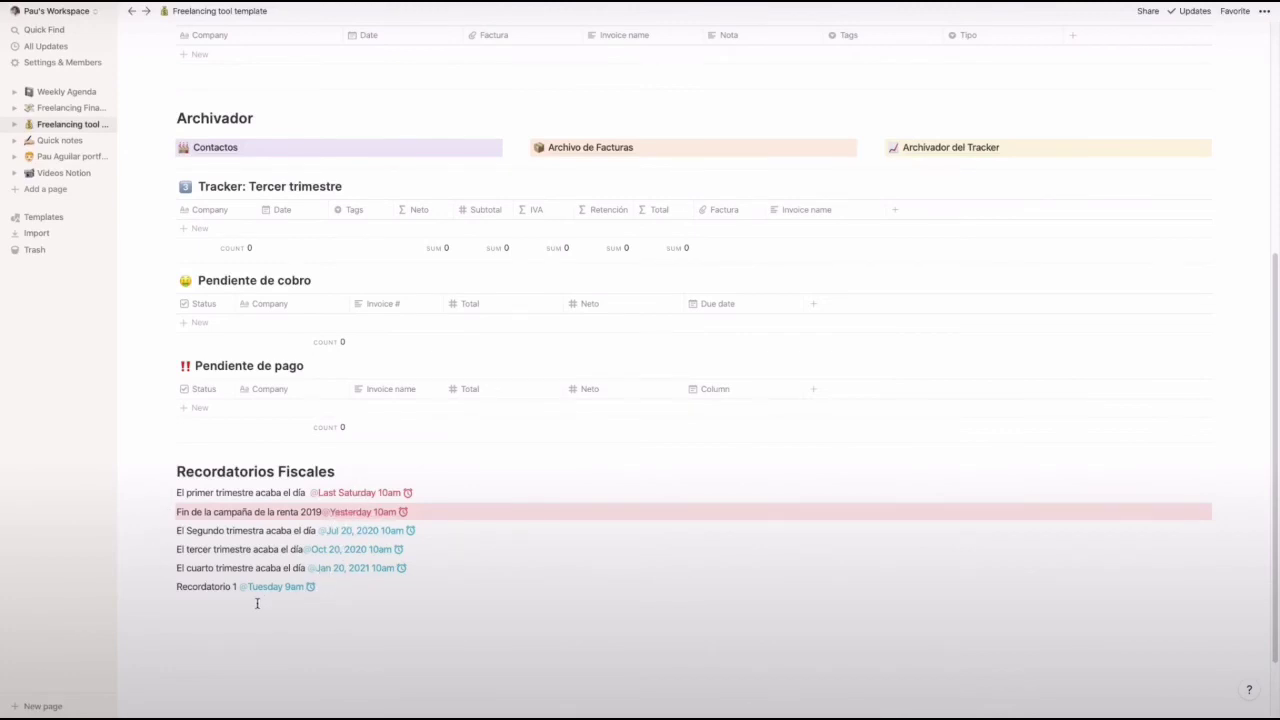
pyautogui.click(317, 511)
pyautogui.press('BackSpace')
pyautogui.press('BackSpace')
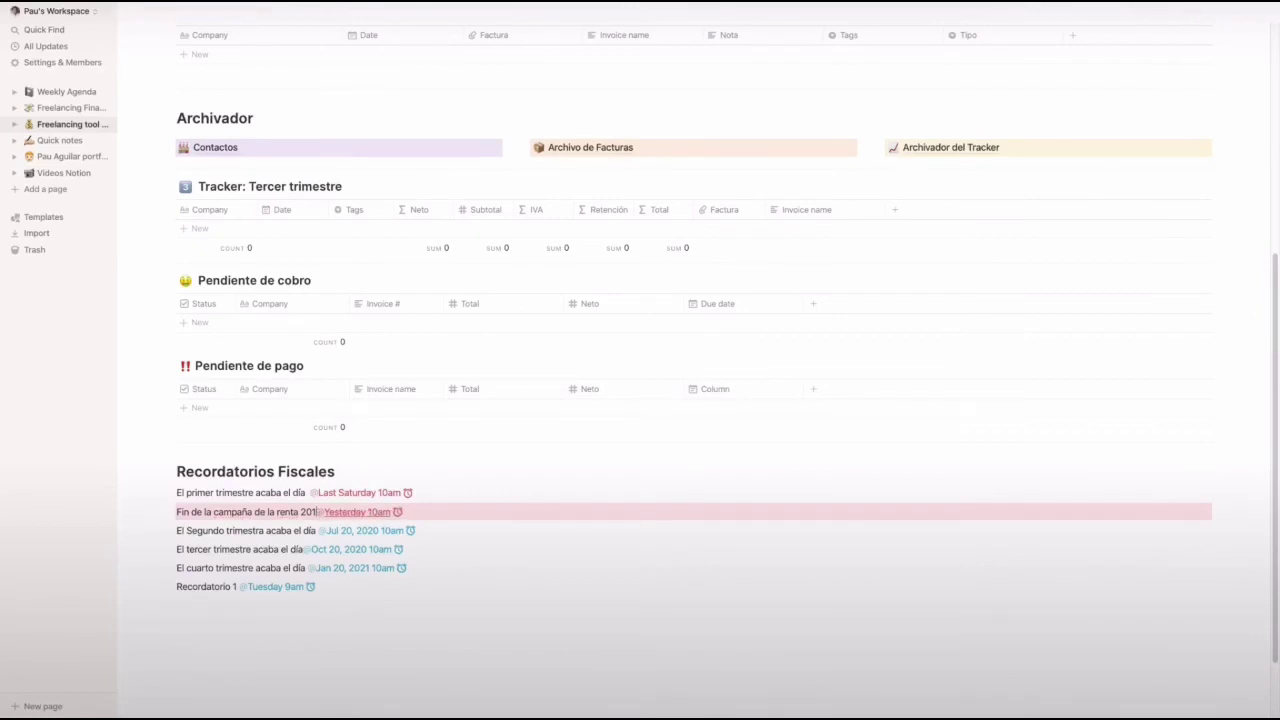
pyautogui.write('20')
# Set the date of the Fin de la campaña de la renta reminder to Jun 25, 2021
pyautogui.click(378, 512)
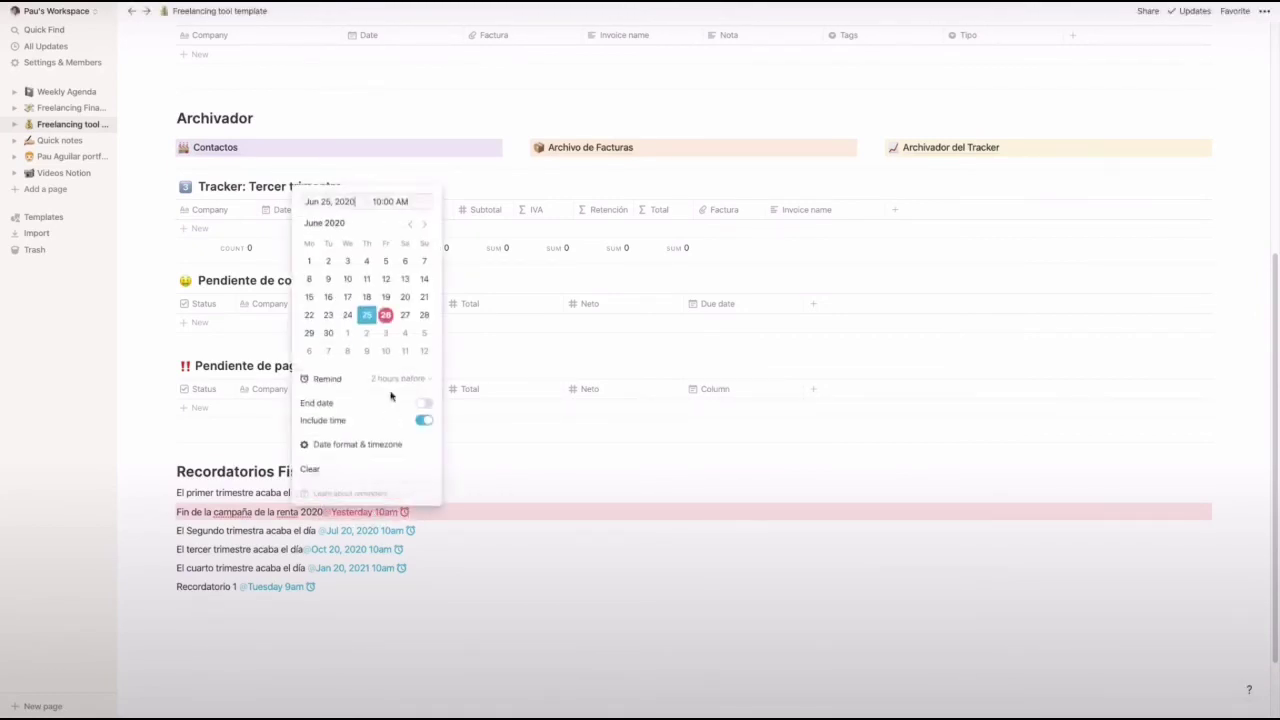
pyautogui.click(349, 201)
pyautogui.press('BackSpace')
pyautogui.write('1')
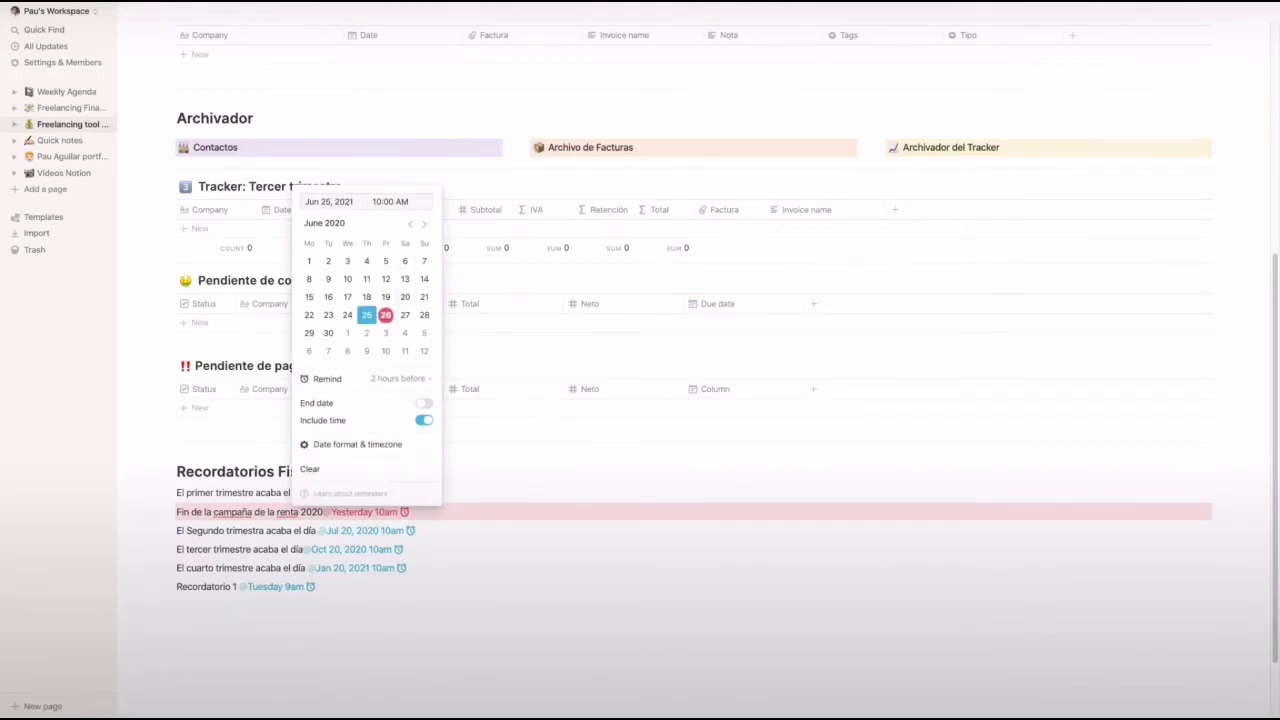
pyautogui.press('Return')
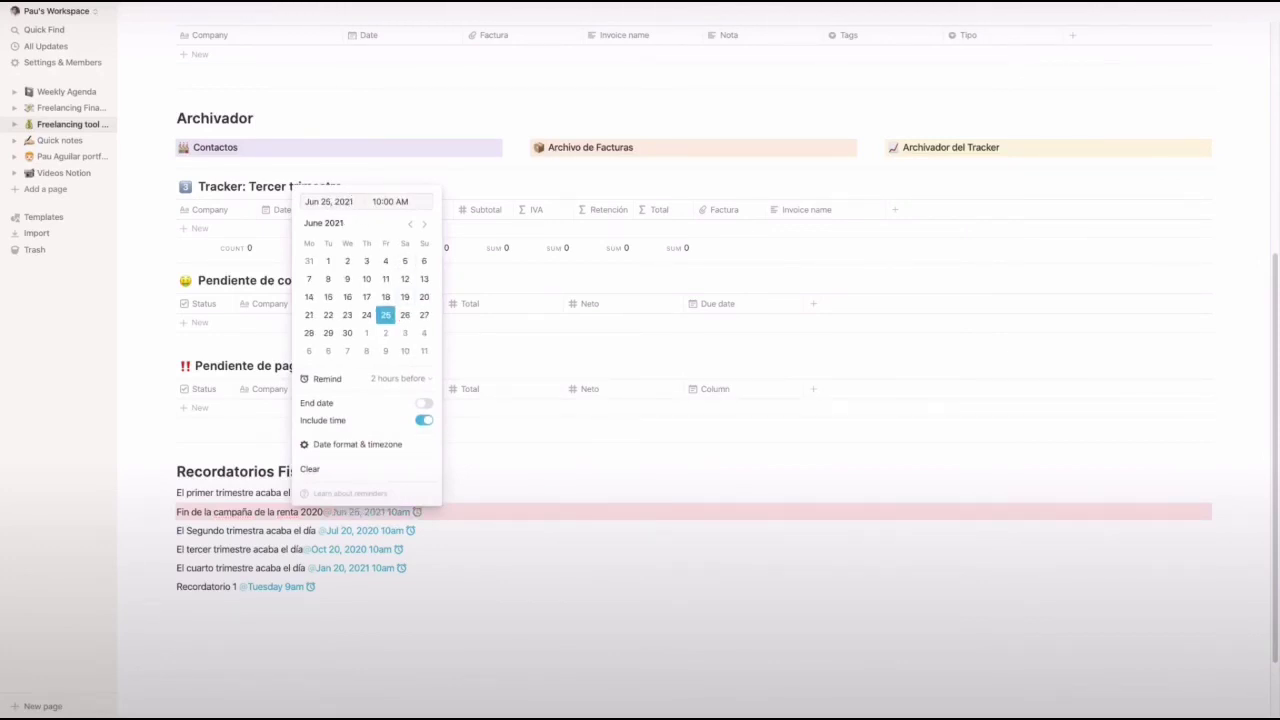
pyautogui.click(388, 316)
pyautogui.click(473, 436)
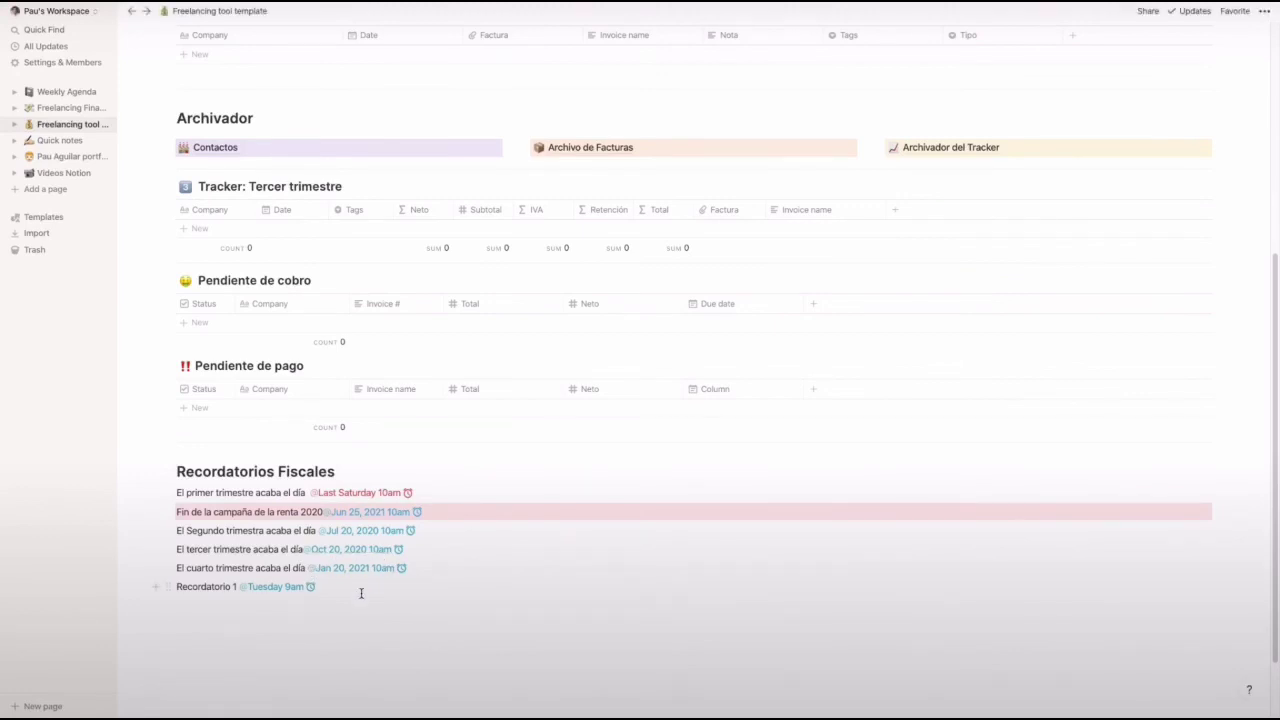
pyautogui.click(340, 634)
pyautogui.scroll(5, 347, 490)
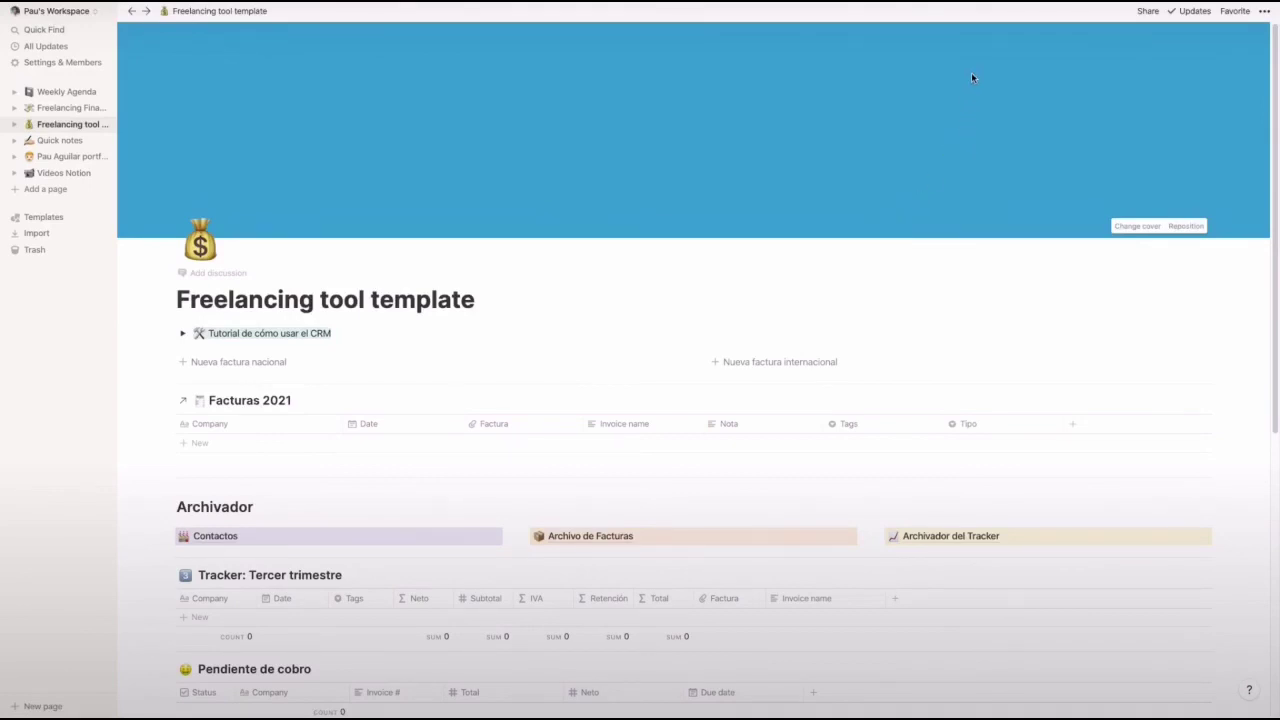
pyautogui.moveTo(970, 6)
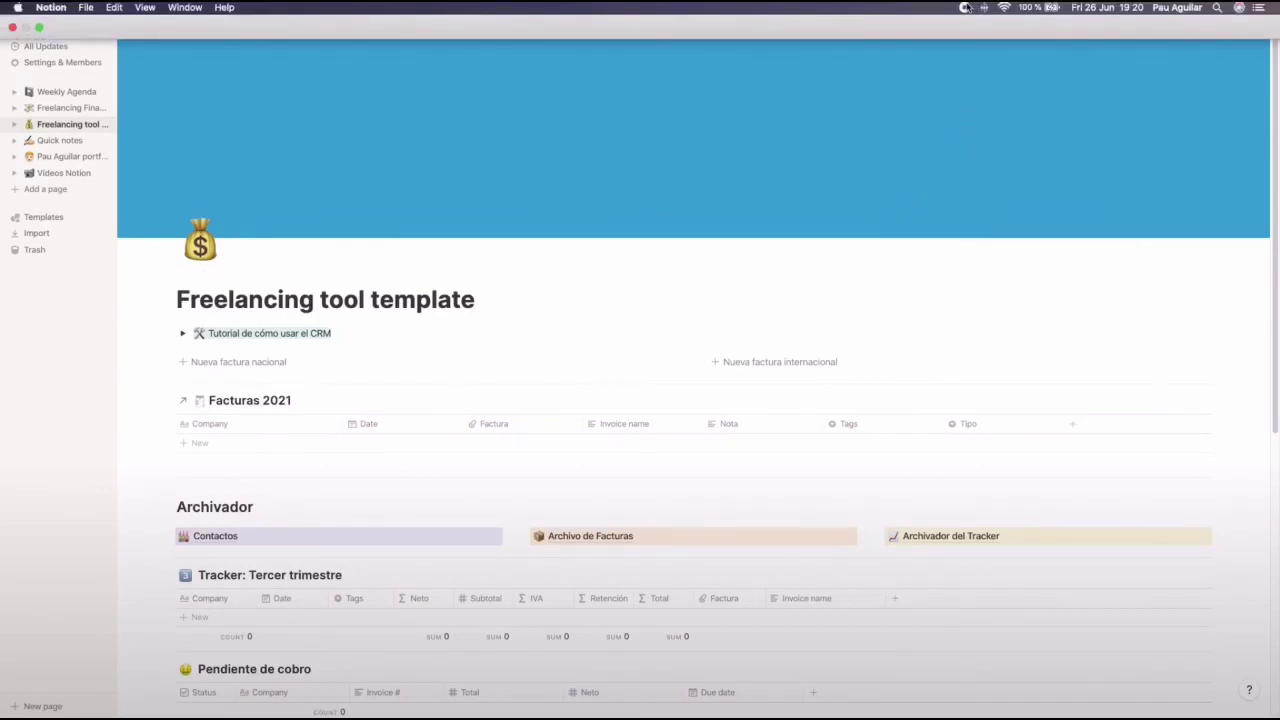